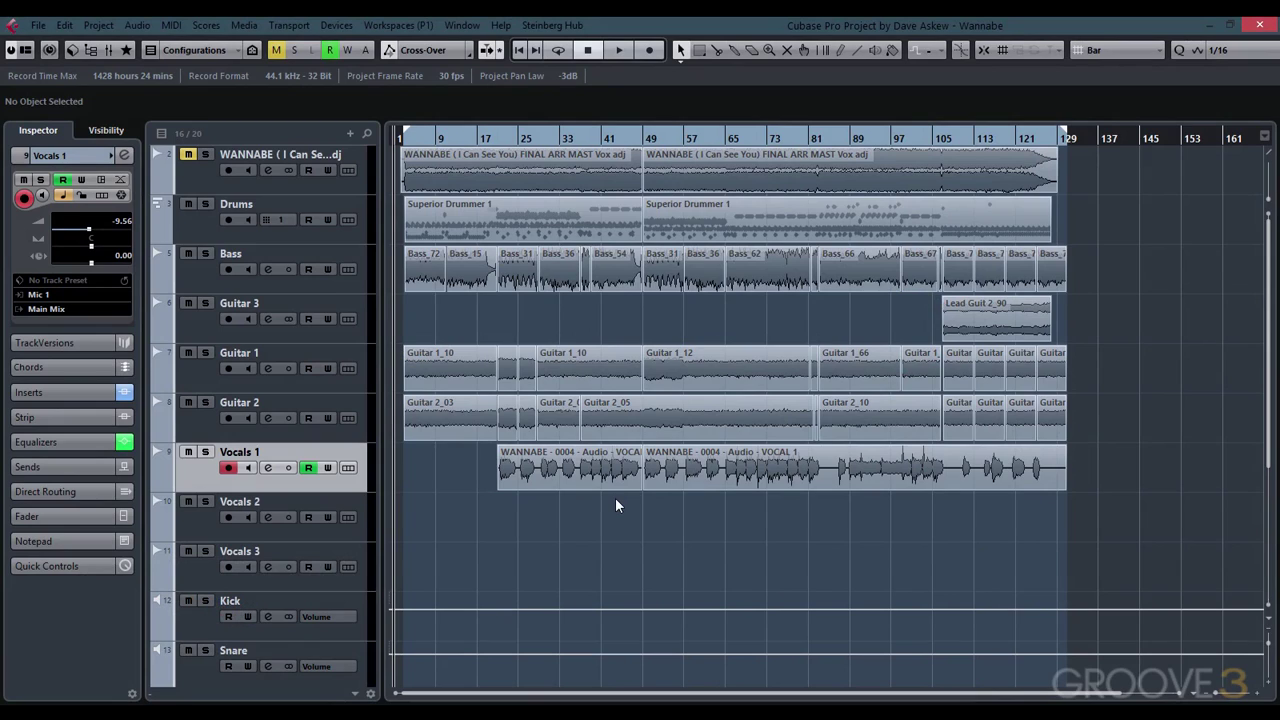
- Select the Bass, Guitar 1 and Guitar 2 tracks in turn, ending back on Vocals 1
{"action": "mouse_move", "coordinate": [581, 487]}
{"action": "left_click", "coordinate": [366, 283]}
{"action": "left_click", "coordinate": [370, 356]}
{"action": "left_click", "coordinate": [368, 425]}
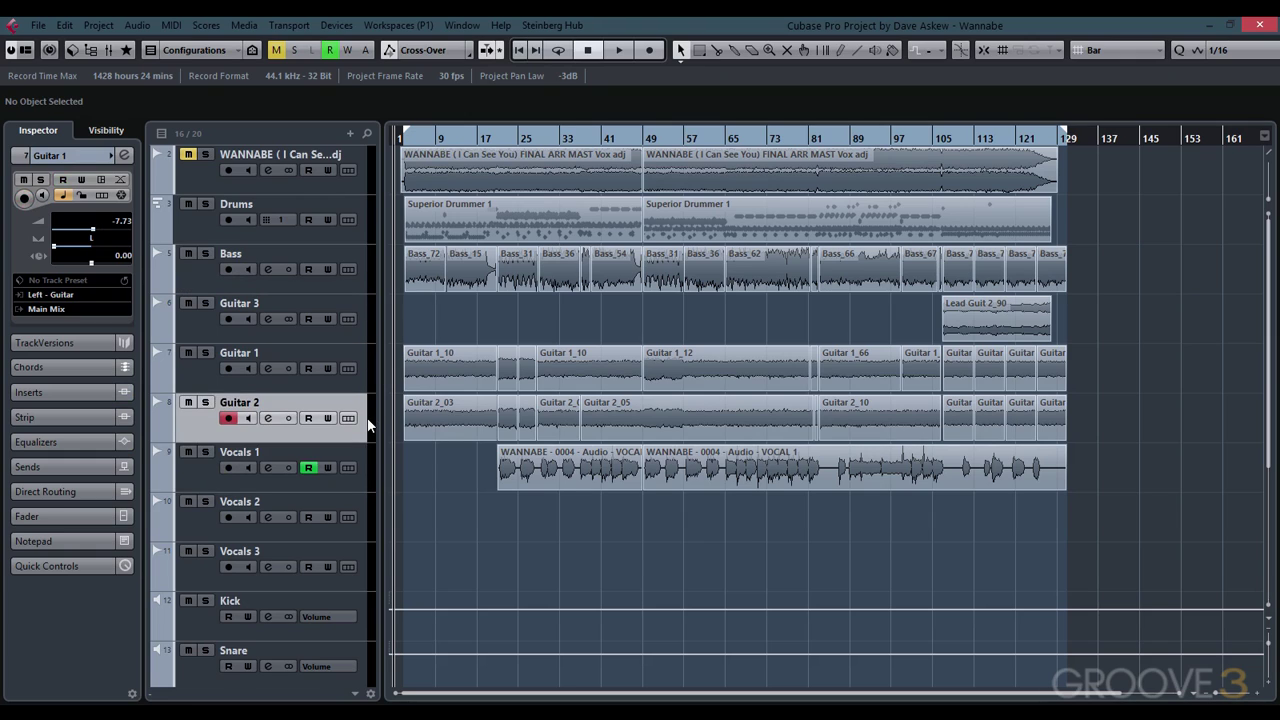
{"action": "left_click", "coordinate": [373, 475]}
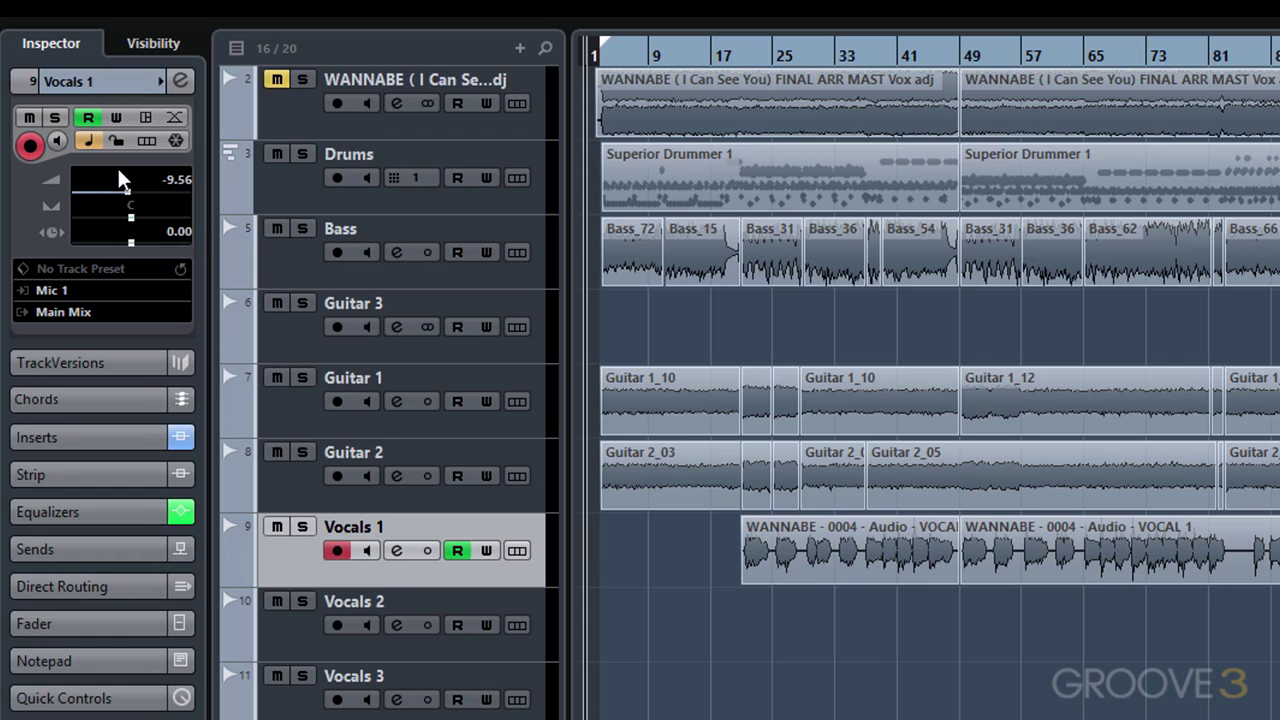
- Step the playback position through bars 25, 31, 38, 41 and 47, then back near bar 17
{"action": "left_click", "coordinate": [779, 54]}
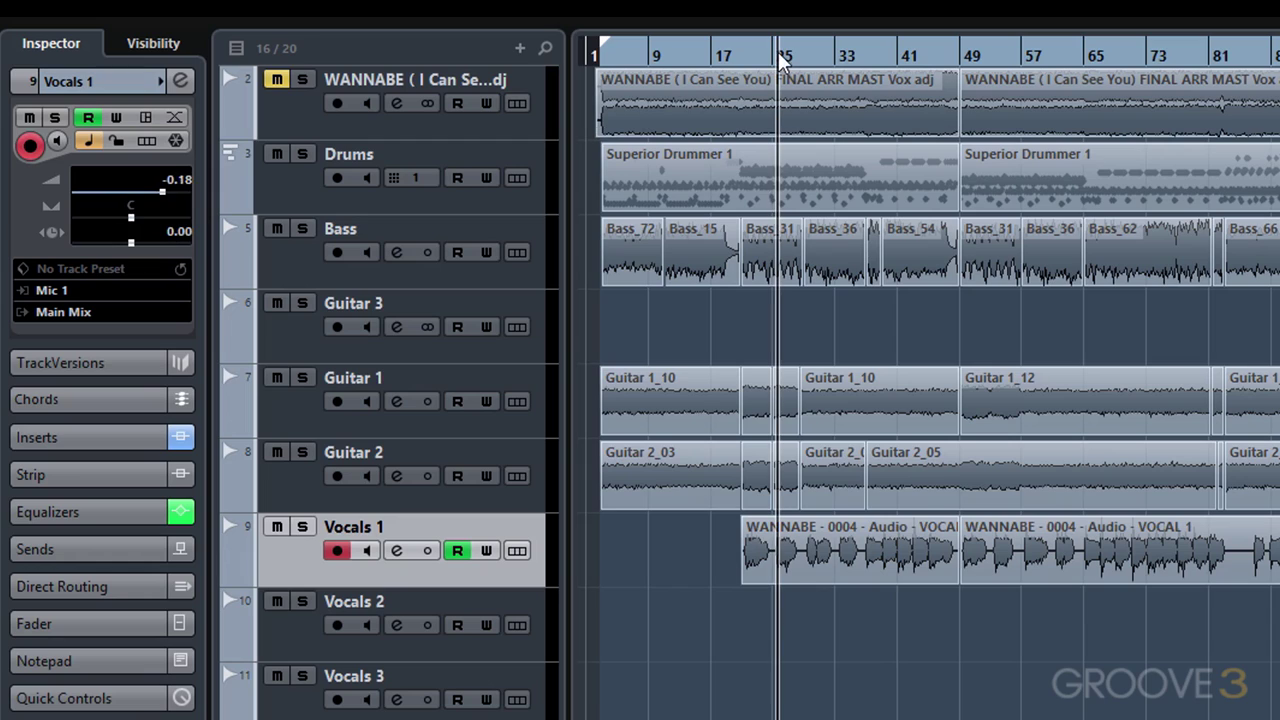
{"action": "left_click", "coordinate": [822, 56]}
{"action": "left_click", "coordinate": [866, 56]}
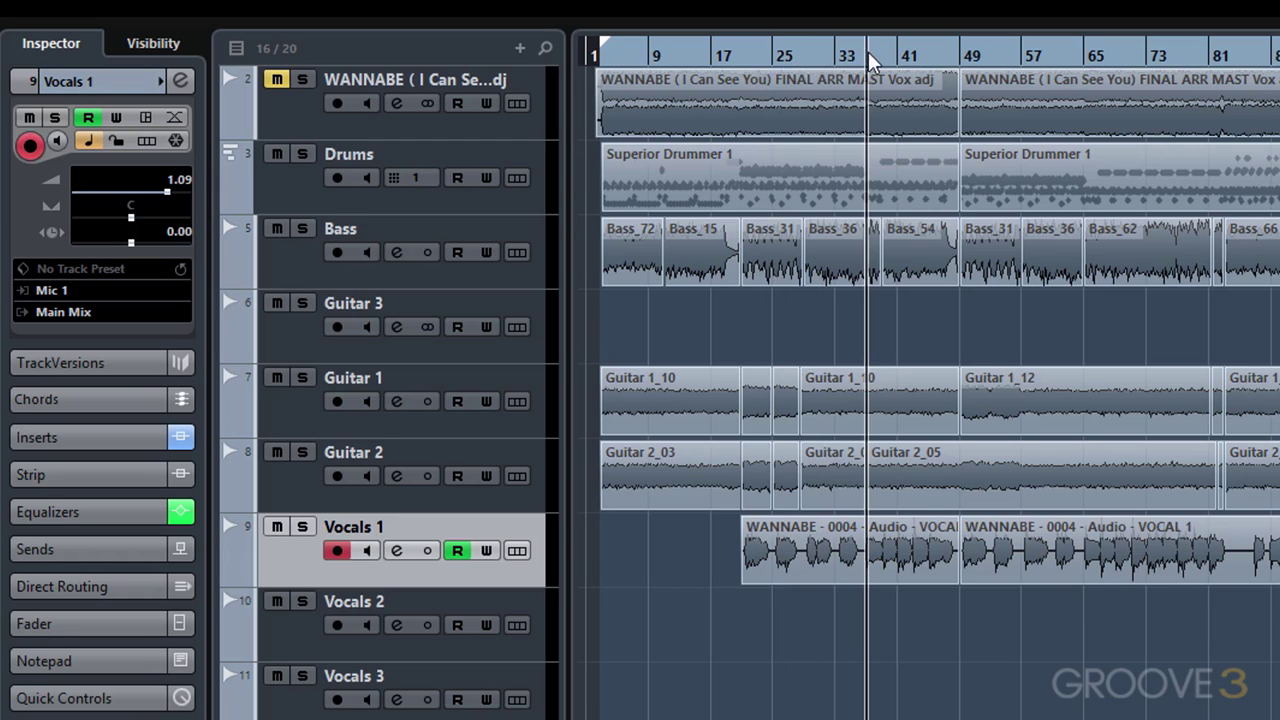
{"action": "left_click", "coordinate": [910, 56]}
{"action": "left_click", "coordinate": [946, 56]}
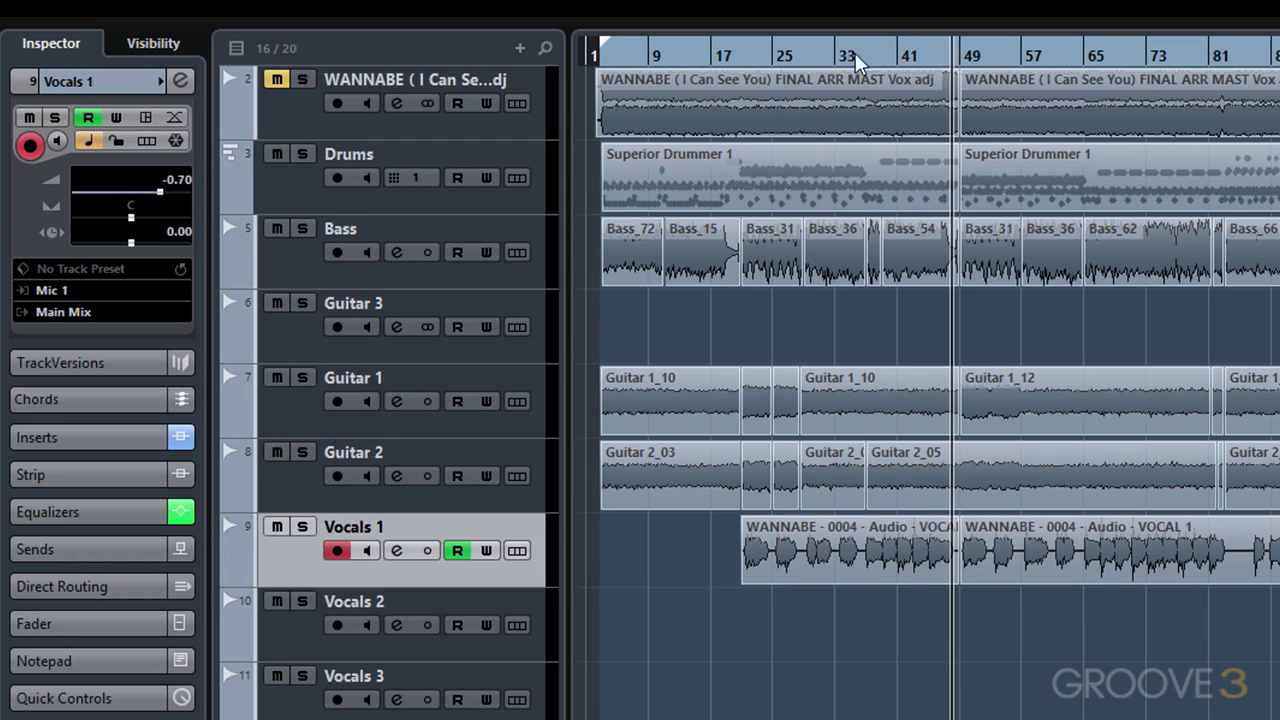
{"action": "left_click", "coordinate": [725, 62]}
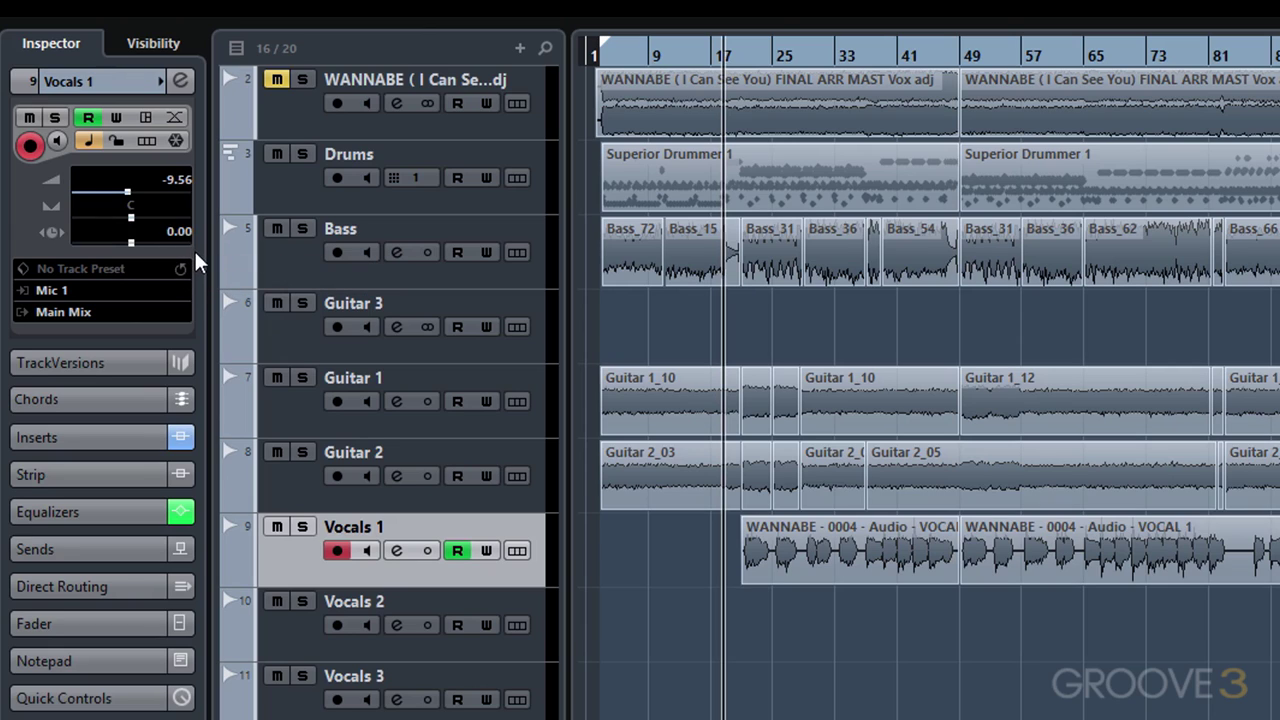
- Show Vocals 1's automation lanes from its track menu and select the Volume lane
{"action": "right_click", "coordinate": [385, 585]}
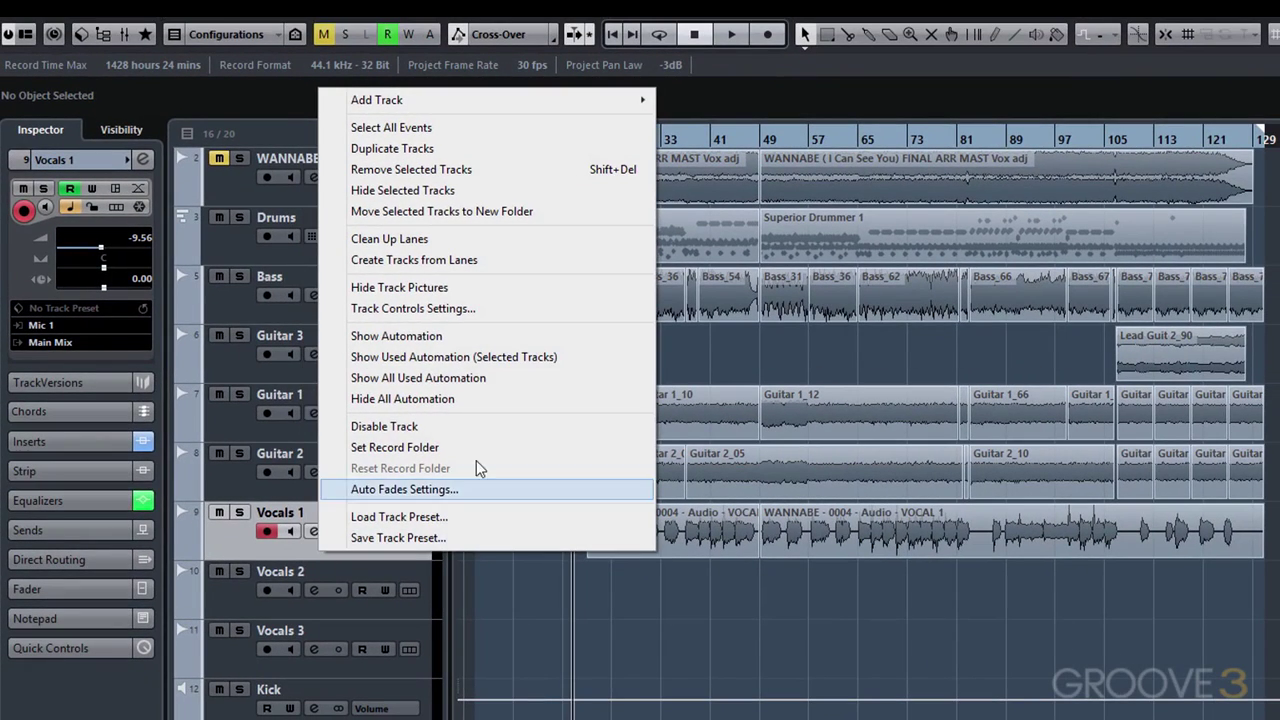
{"action": "left_click", "coordinate": [479, 335]}
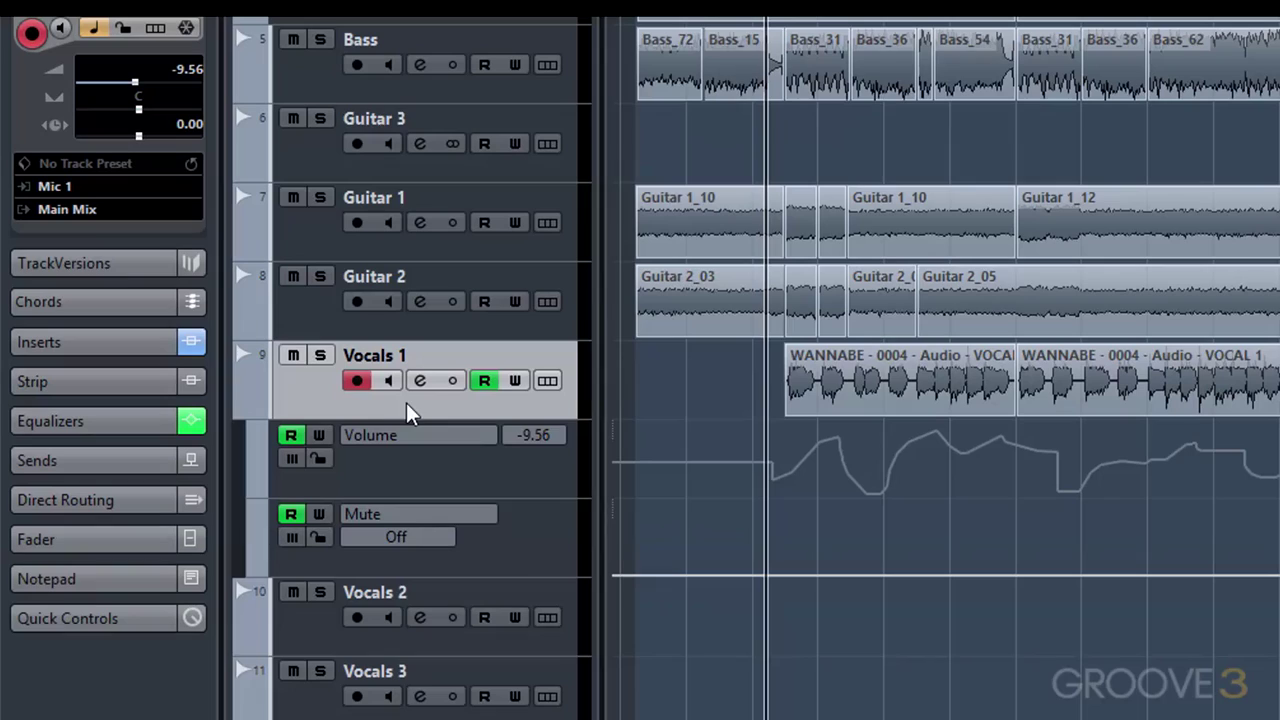
{"action": "left_click", "coordinate": [428, 472]}
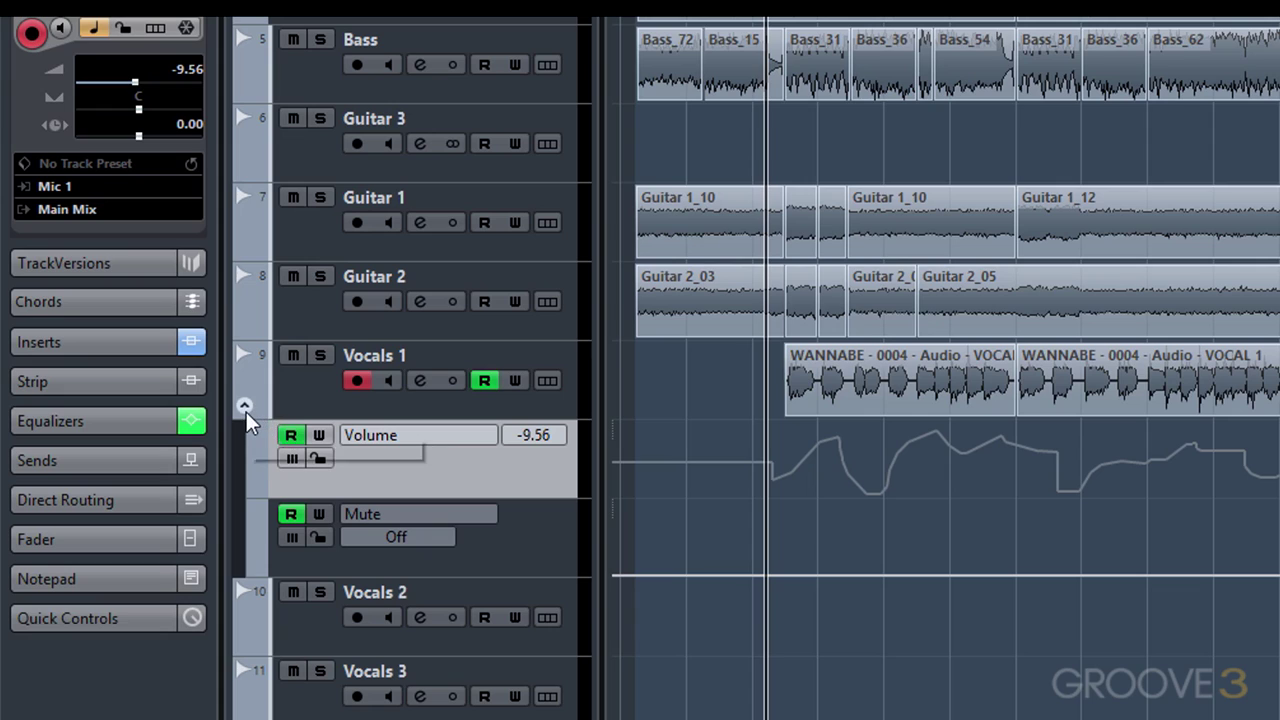
- Hide and reshow Vocals 1's automation lanes twice, then reselect the Vocals 1 track
{"action": "left_click", "coordinate": [245, 410]}
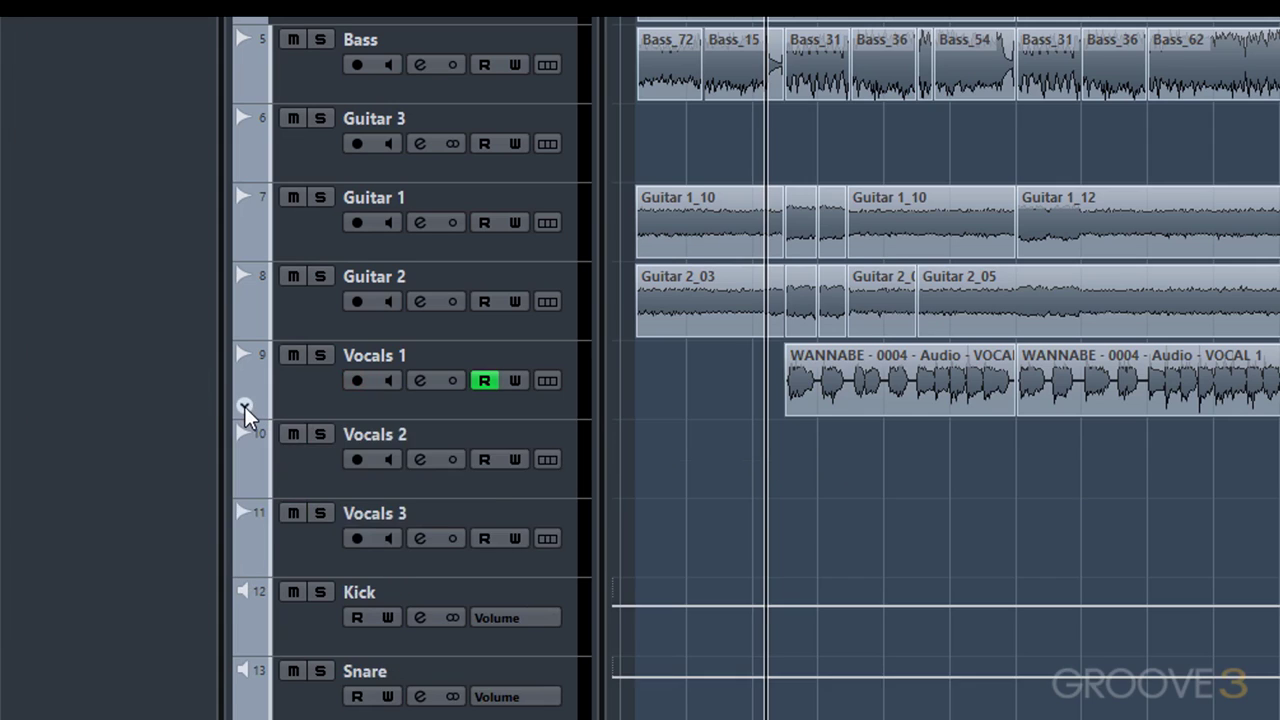
{"action": "left_click", "coordinate": [245, 410]}
{"action": "left_click", "coordinate": [245, 410]}
{"action": "left_click", "coordinate": [245, 410]}
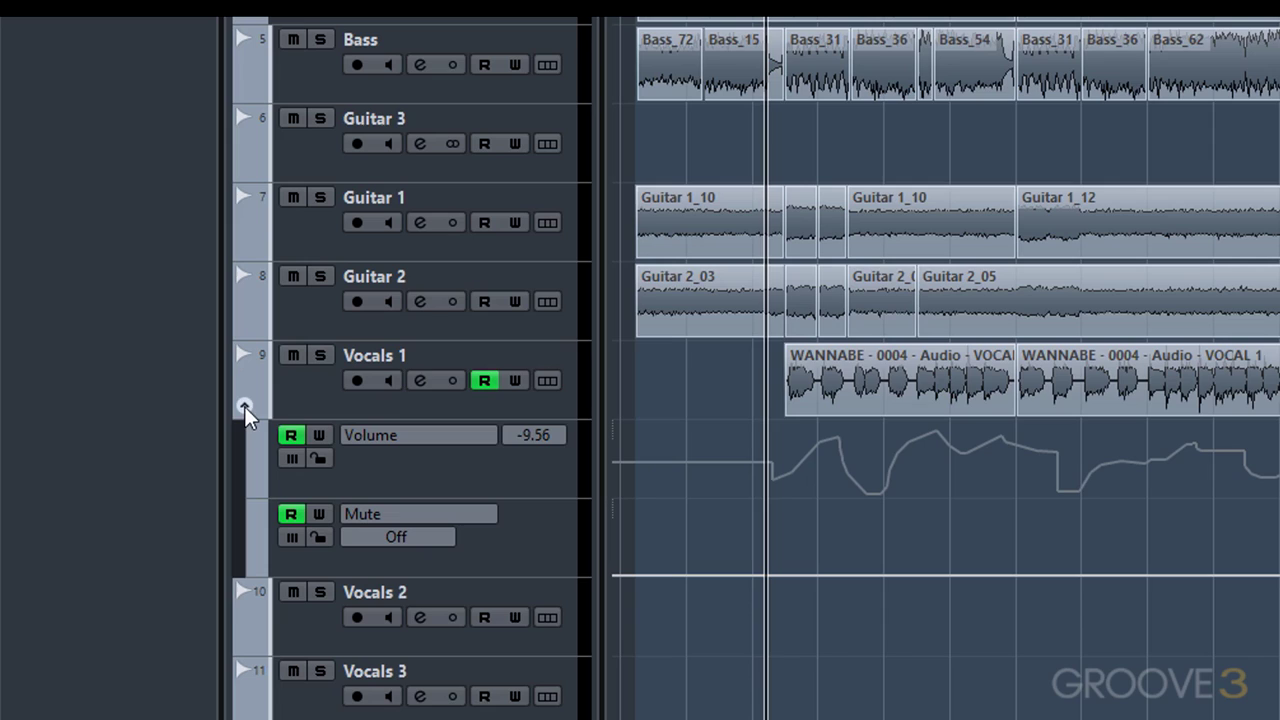
{"action": "left_click", "coordinate": [335, 409]}
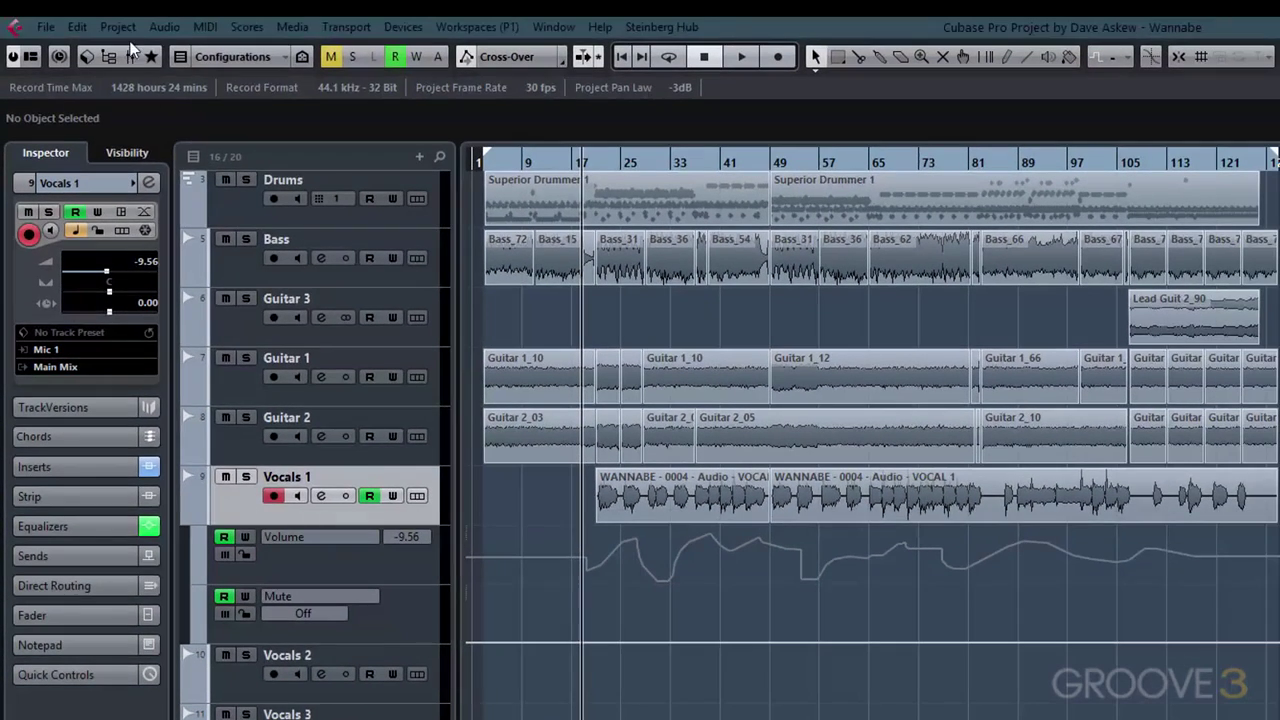
- Fold Vocals 1's automation away with Toggle Selected Track, then expand Guitar 1's six take lanes
{"action": "left_click", "coordinate": [119, 30]}
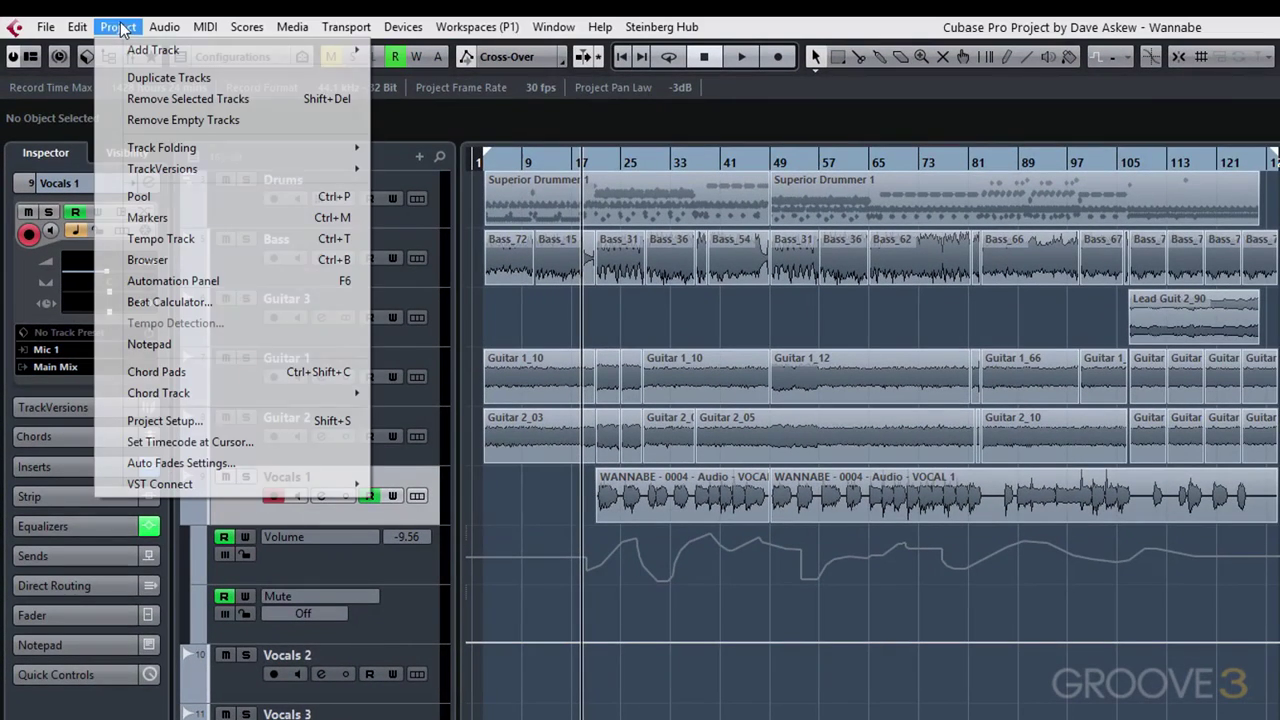
{"action": "mouse_move", "coordinate": [179, 148]}
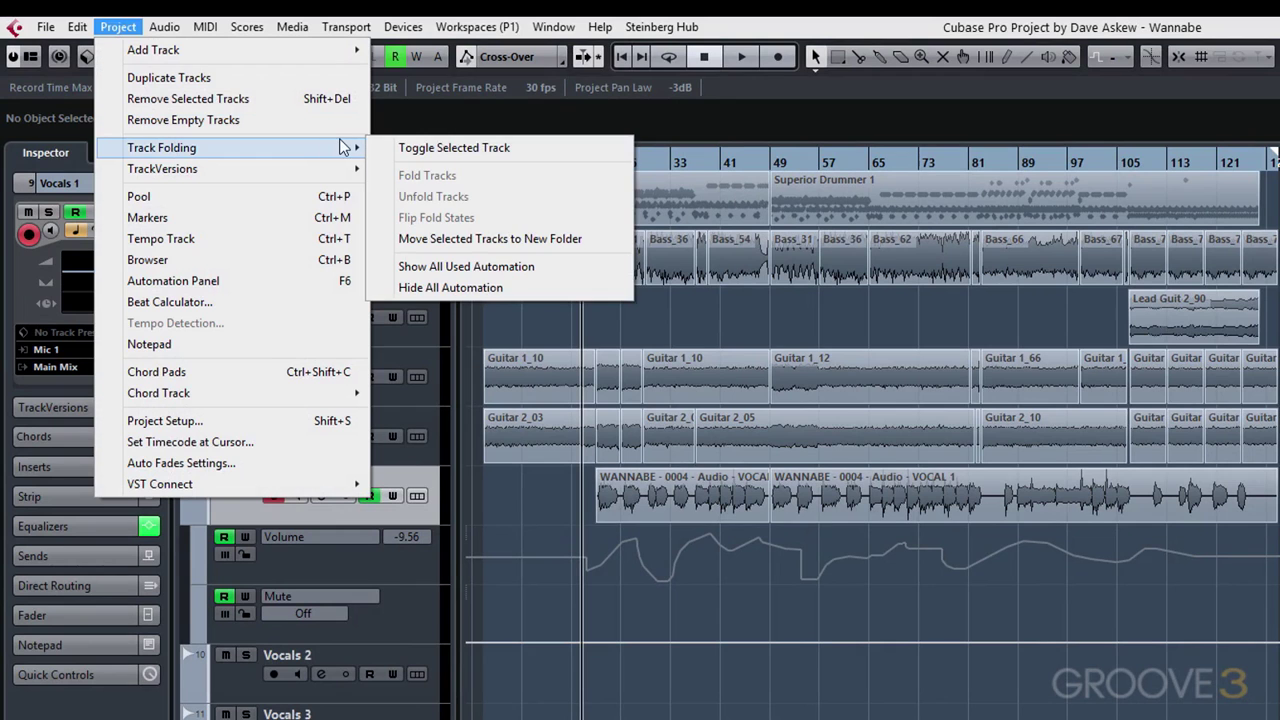
{"action": "left_click", "coordinate": [421, 147]}
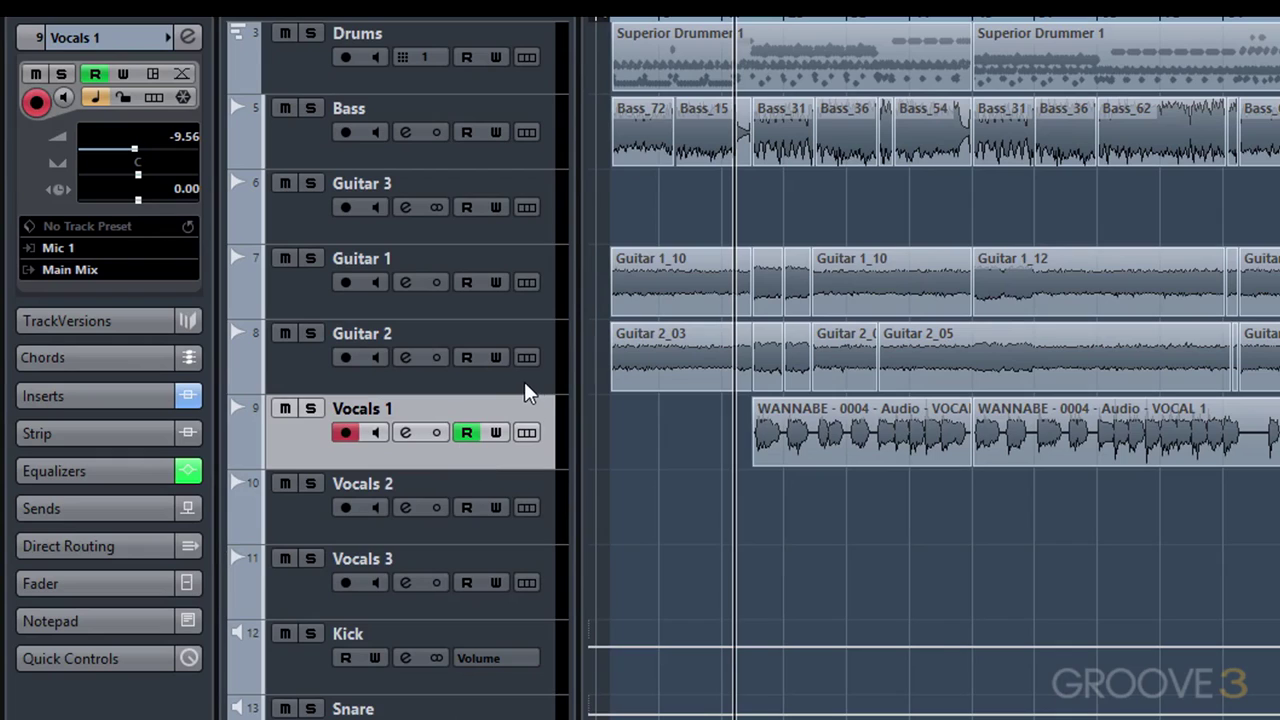
{"action": "left_click", "coordinate": [527, 283]}
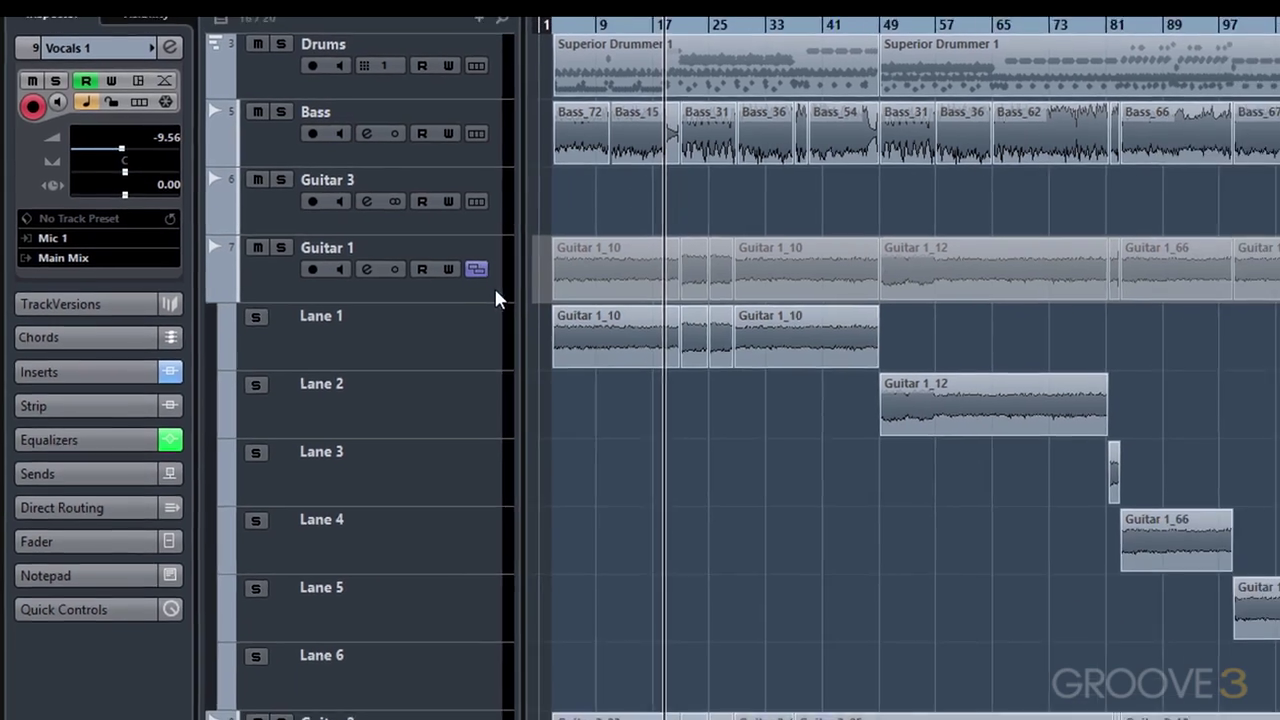
- Apply Guitar 1's track control settings after checking MIDI and Instrument tabs, then collapse its lanes
{"action": "right_click", "coordinate": [549, 316]}
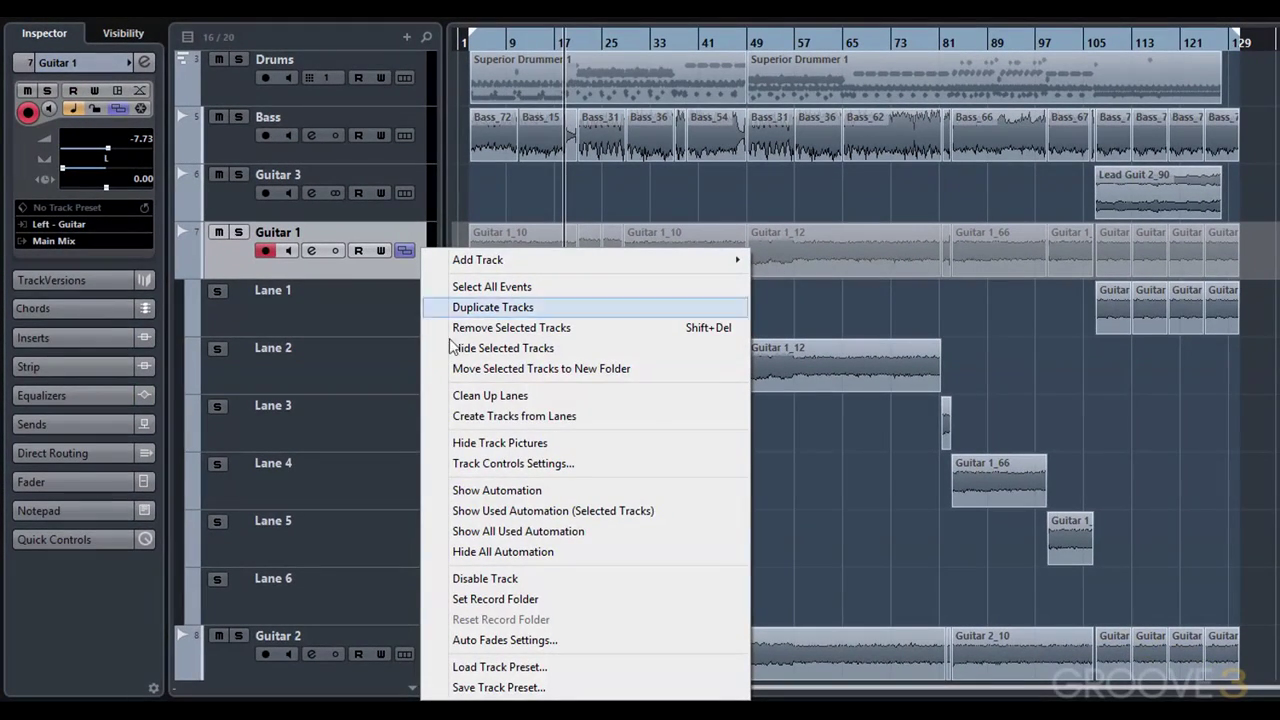
{"action": "left_click", "coordinate": [478, 465]}
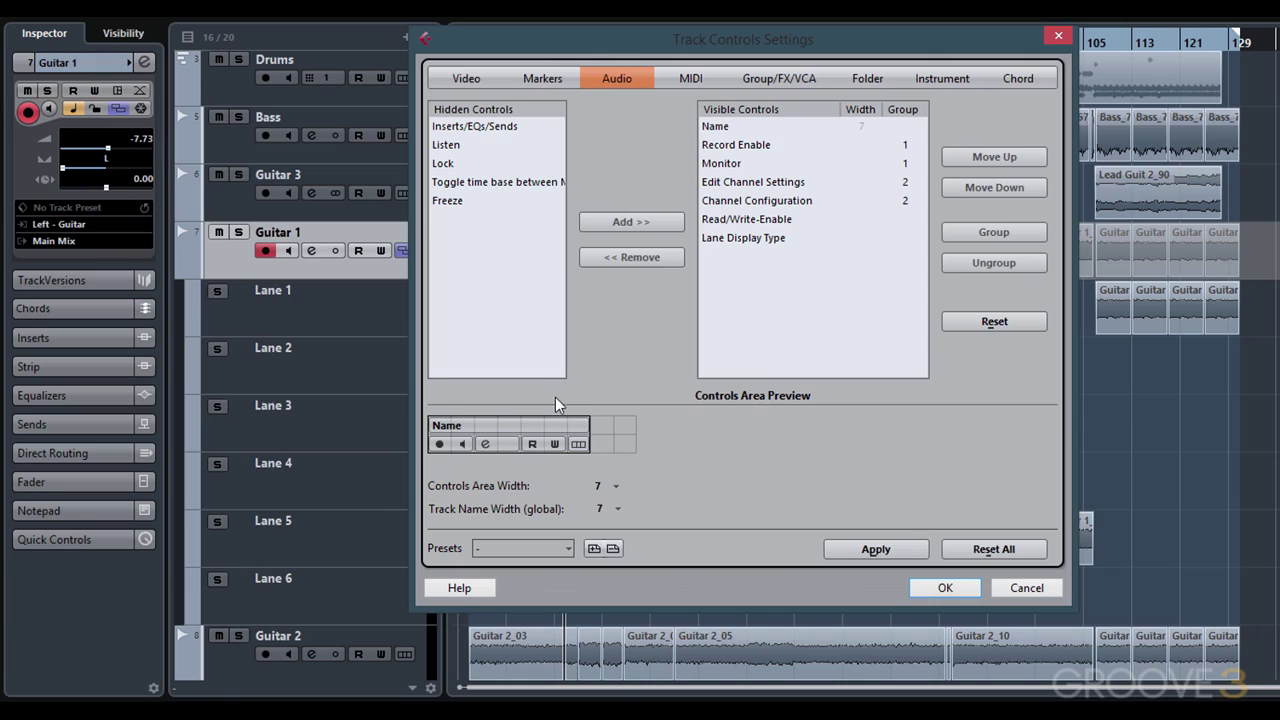
{"action": "left_click", "coordinate": [688, 82]}
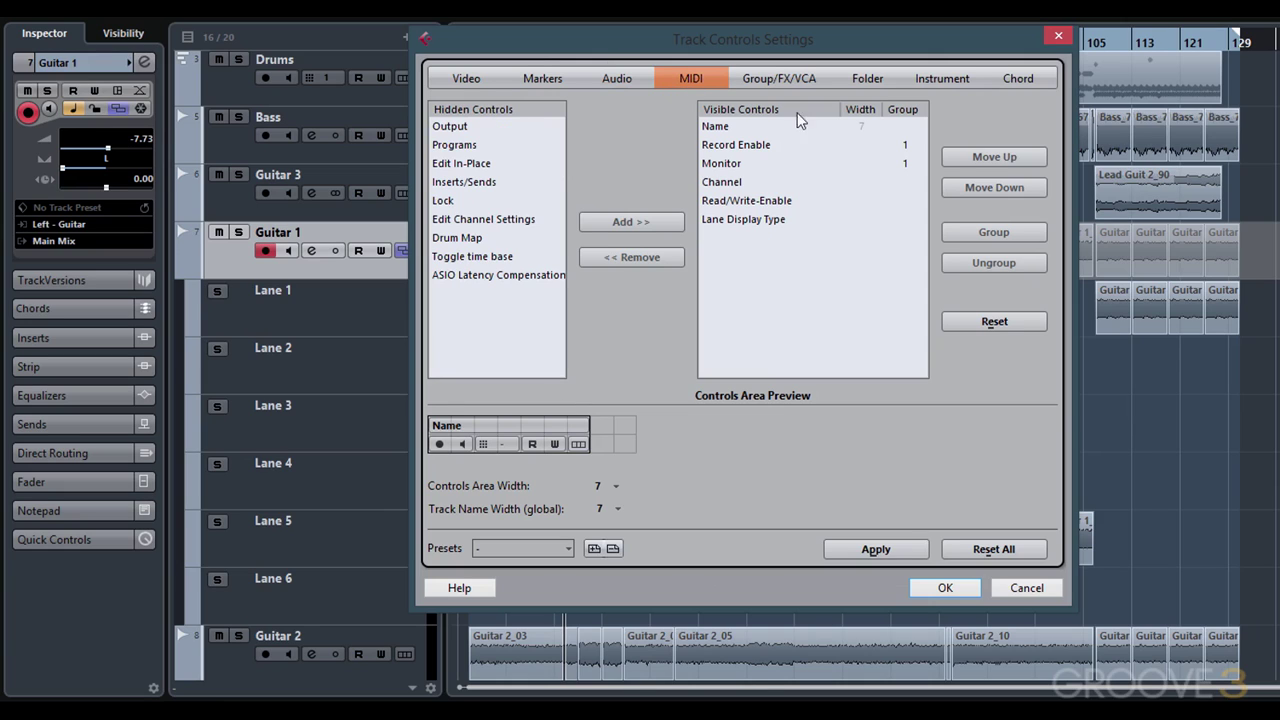
{"action": "left_click", "coordinate": [966, 80]}
{"action": "left_click", "coordinate": [760, 241]}
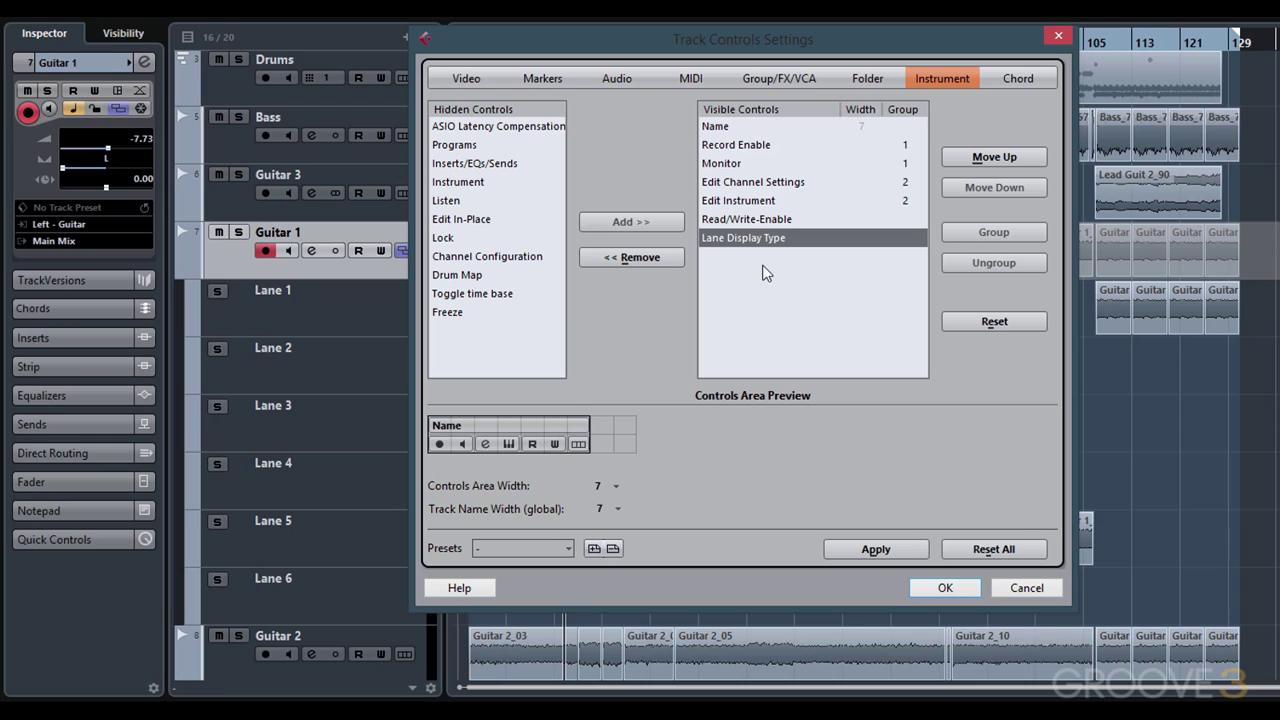
{"action": "left_click", "coordinate": [876, 549]}
{"action": "left_click", "coordinate": [945, 588]}
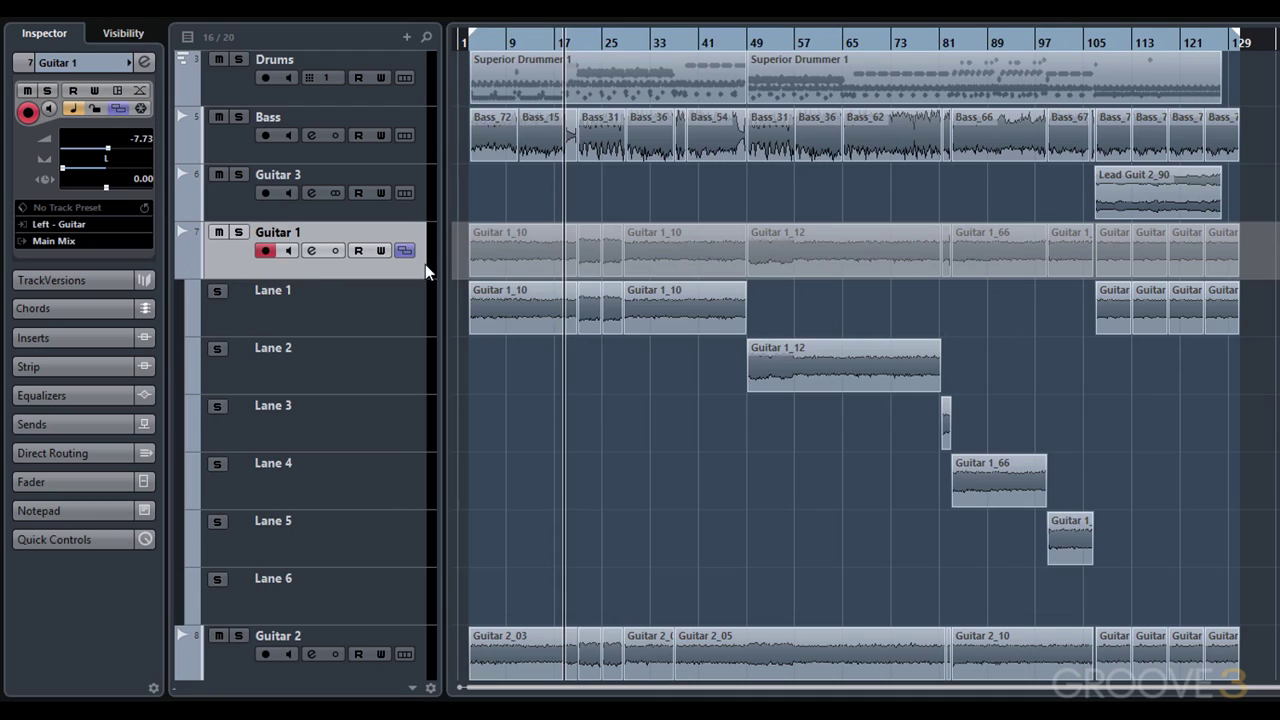
{"action": "left_click", "coordinate": [404, 250]}
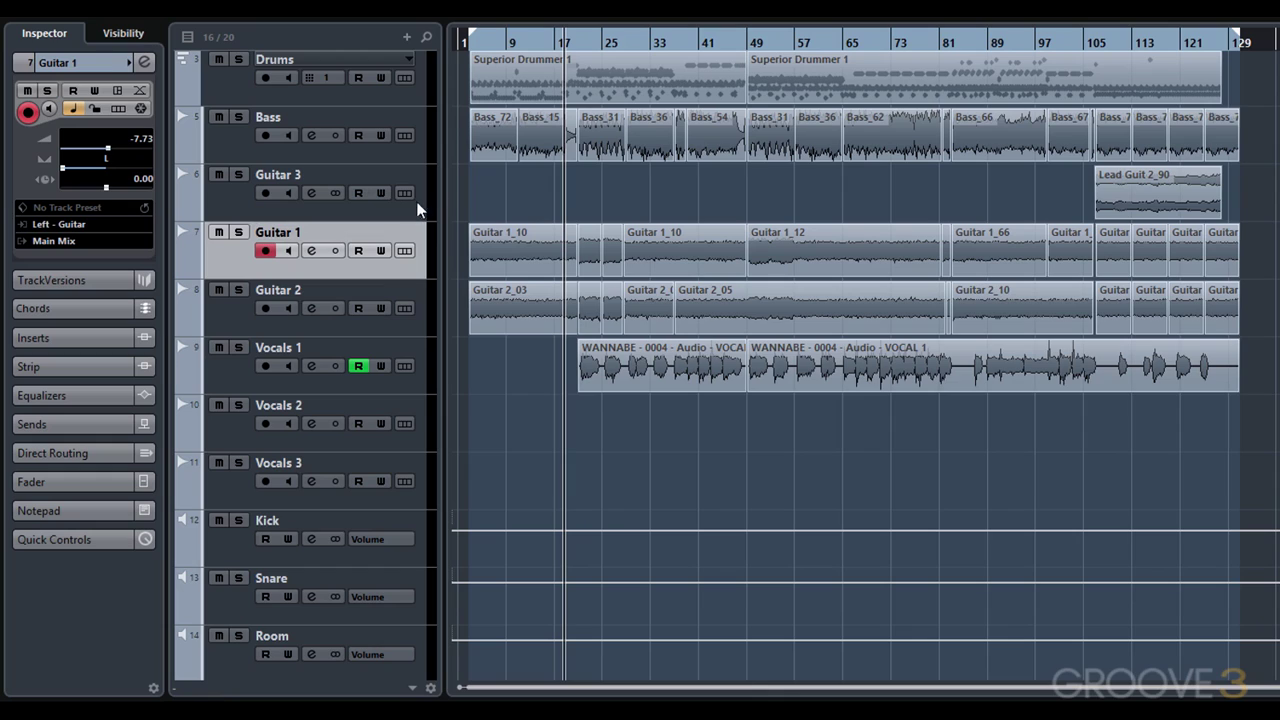
- Add a new Folder track below Guitar 1
{"action": "left_click", "coordinate": [406, 37]}
{"action": "mouse_move", "coordinate": [449, 62]}
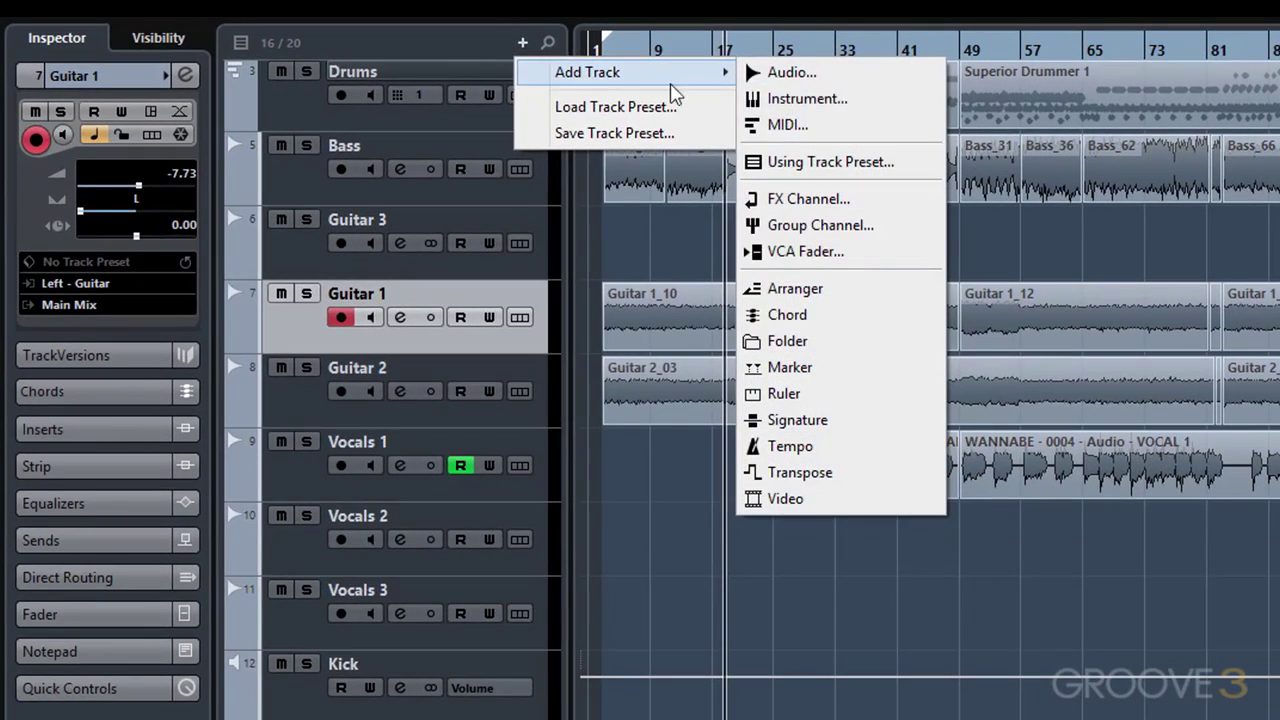
{"action": "left_click", "coordinate": [744, 309]}
{"action": "left_click", "coordinate": [757, 337]}
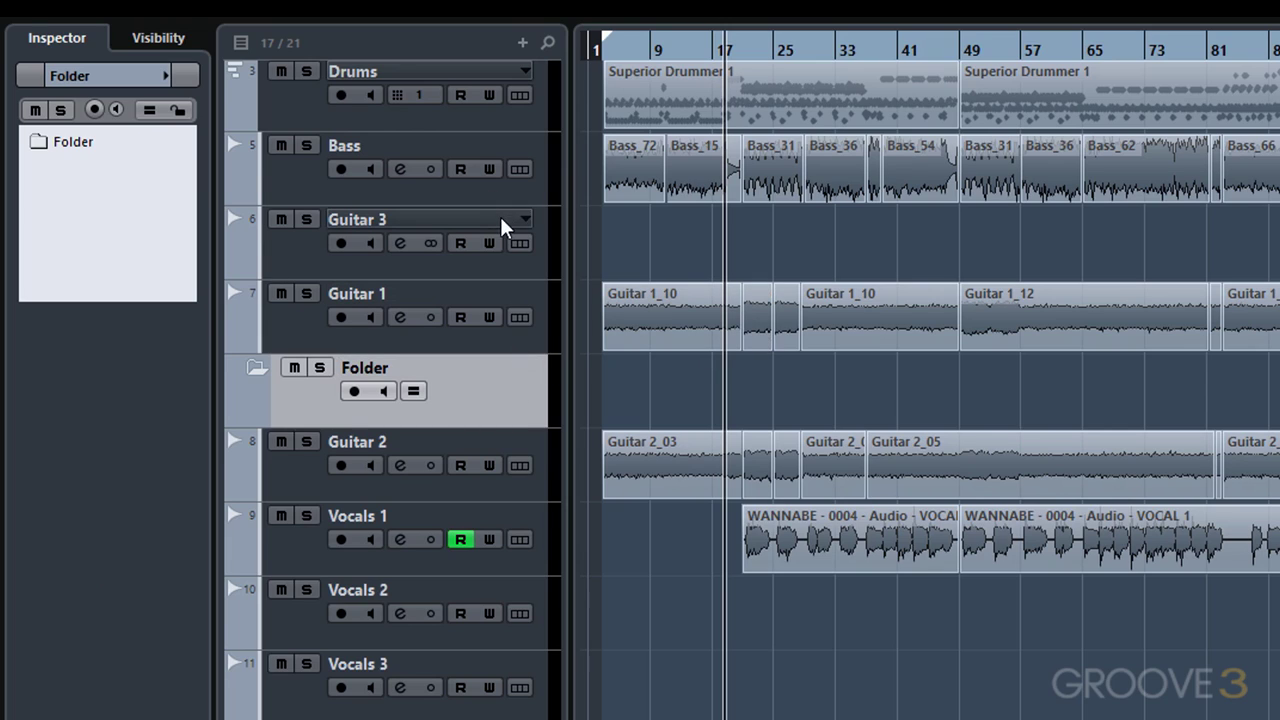
- Select Guitar 3, Guitar 1 and Guitar 2 and drag them into the Folder track
{"action": "left_click", "coordinate": [537, 262]}
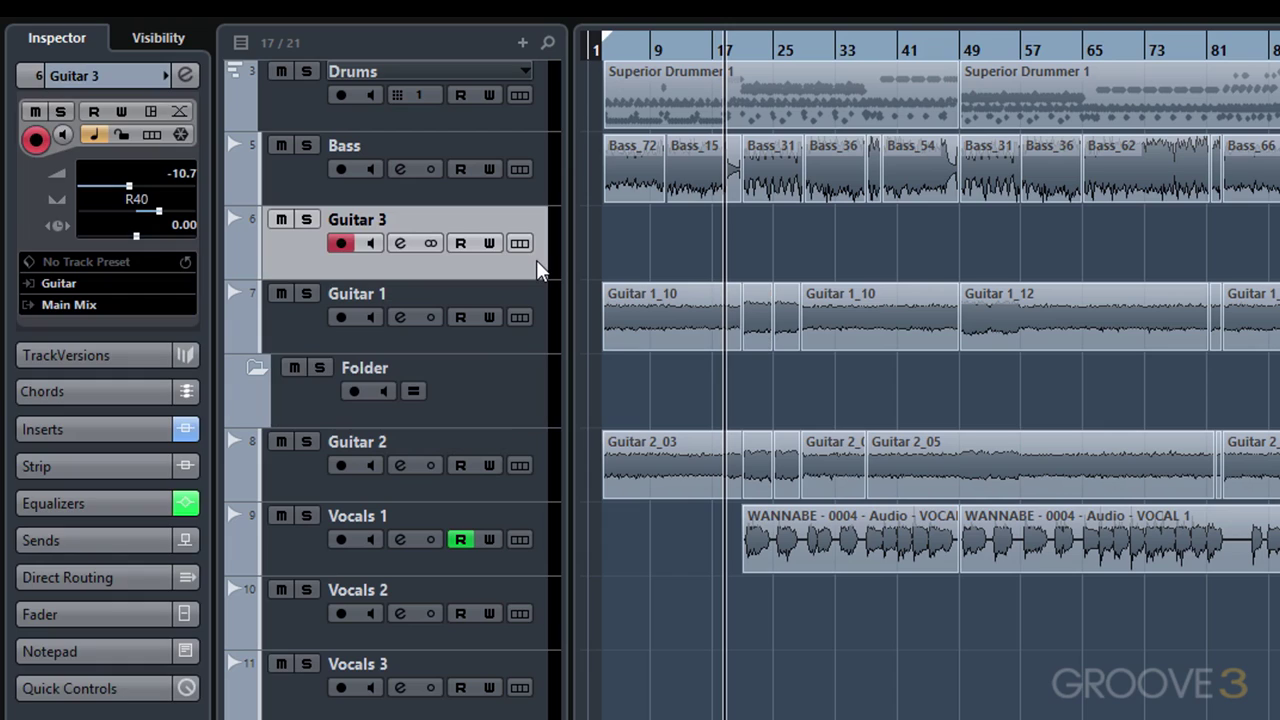
{"action": "left_click", "coordinate": [540, 333], "text": "ctrl"}
{"action": "left_click", "coordinate": [545, 482], "text": "ctrl"}
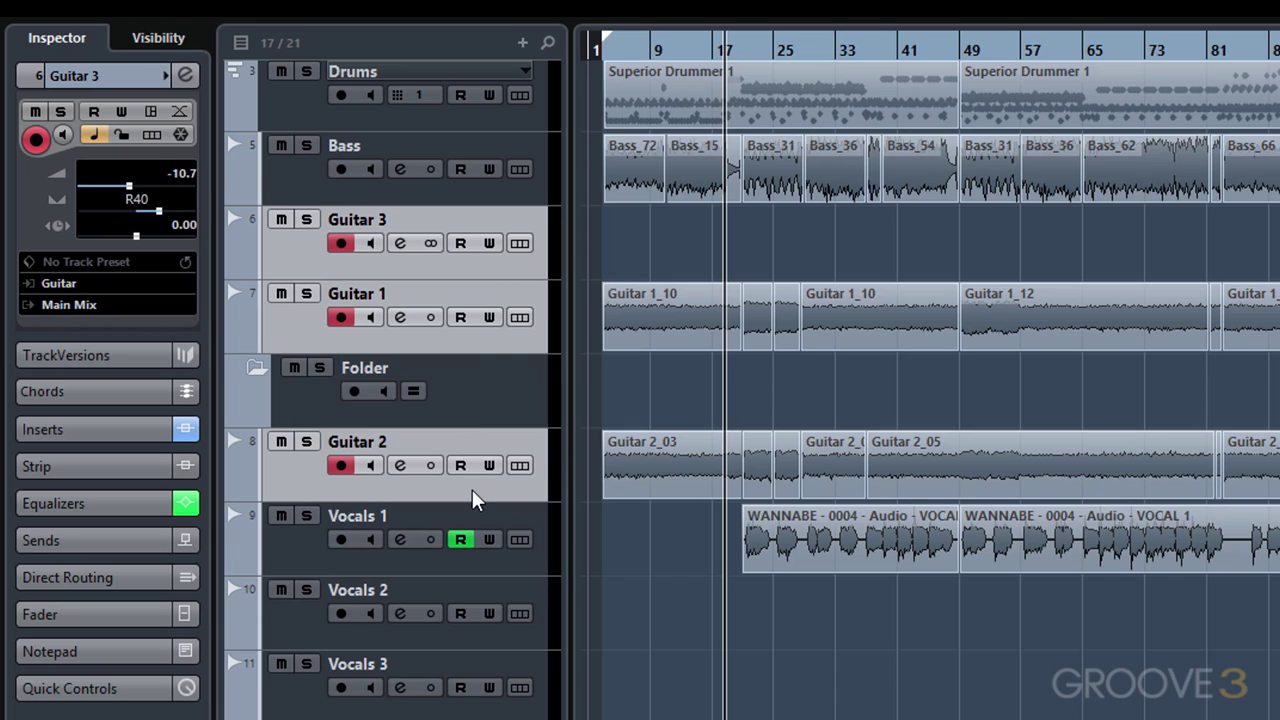
{"action": "left_click_drag", "start_coordinate": [471, 487], "coordinate": [474, 399]}
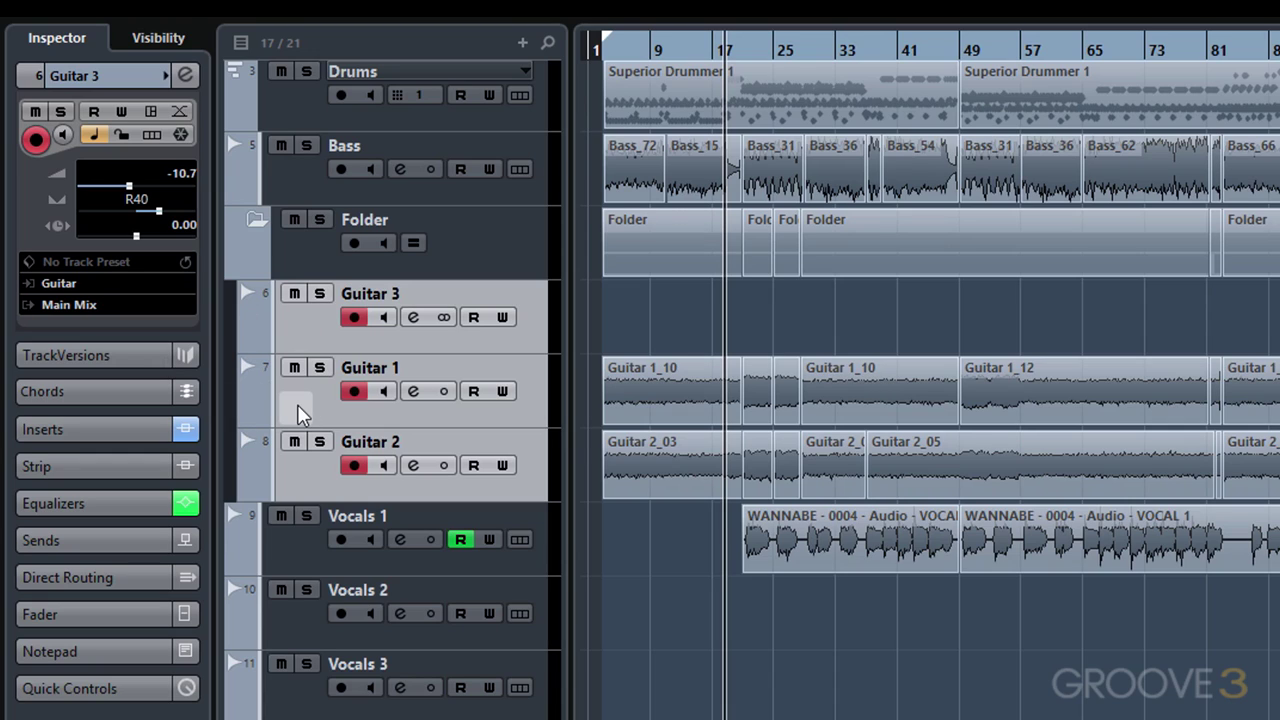
- Rename the folder track to 'Guitars' and fold it closed, briefly reopening it once
{"action": "double_click", "coordinate": [376, 228]}
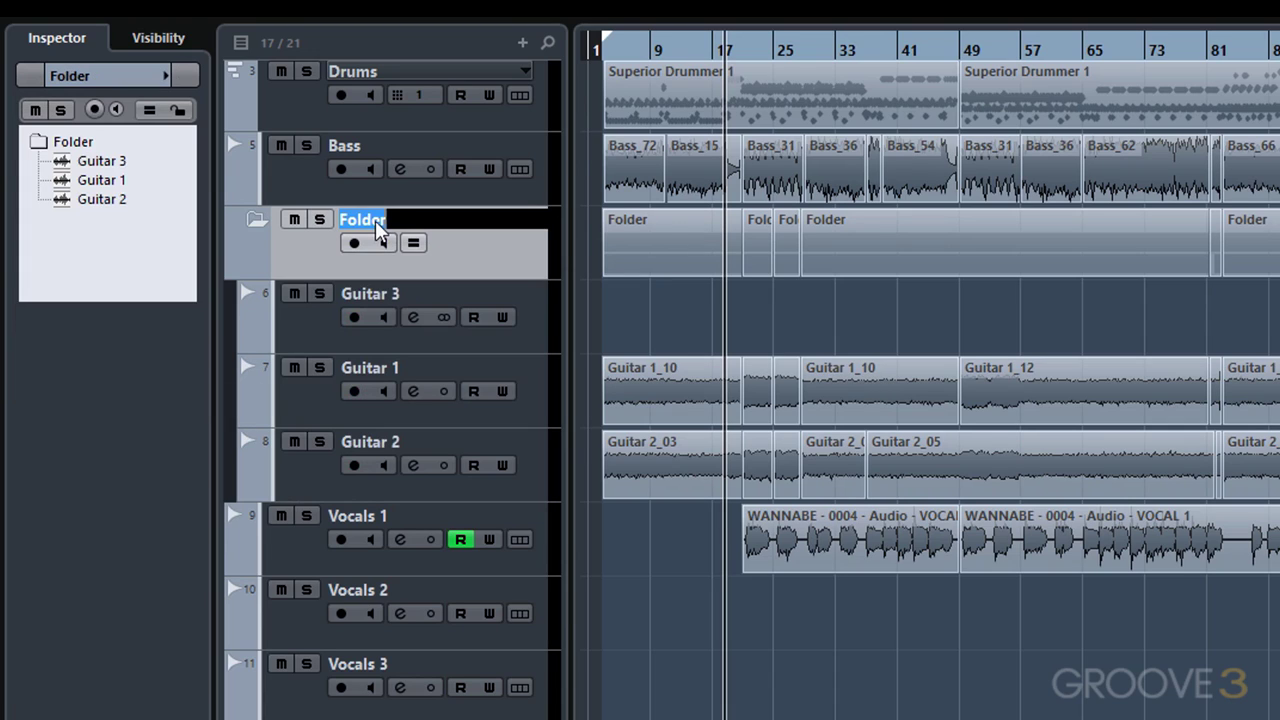
{"action": "type", "text": "Guitars"}
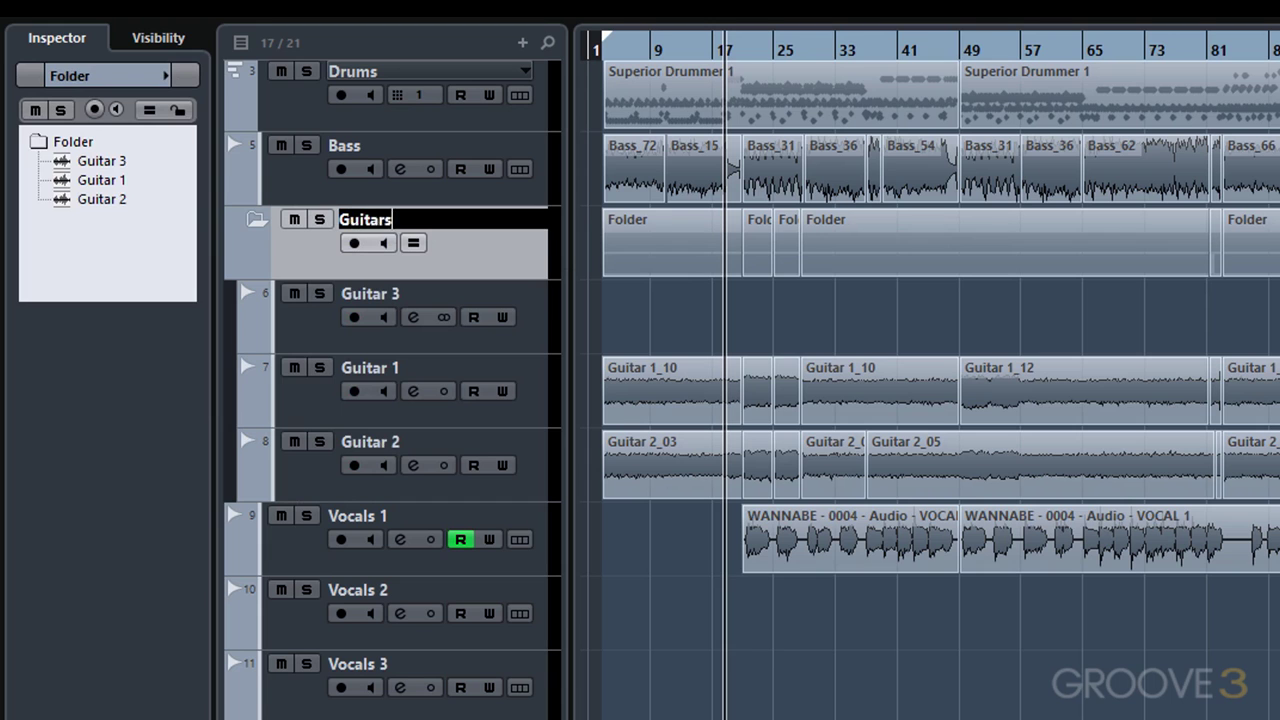
{"action": "key", "text": "Return"}
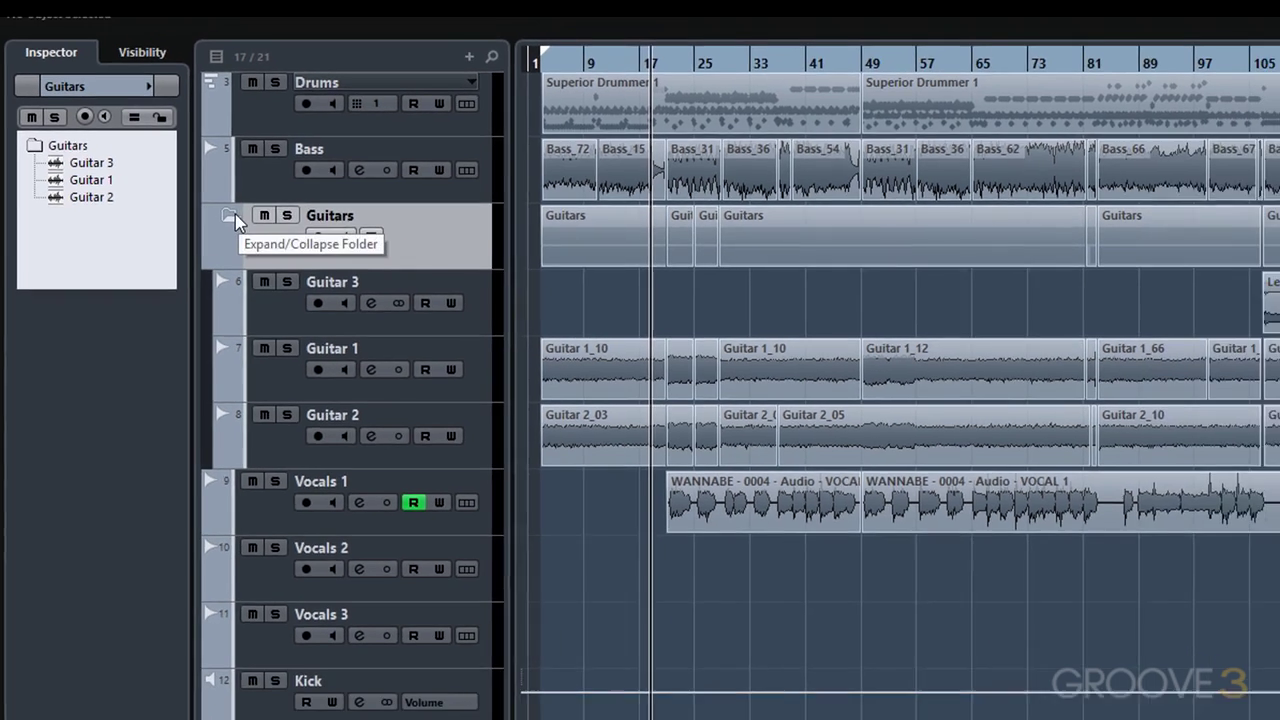
{"action": "left_click", "coordinate": [233, 215]}
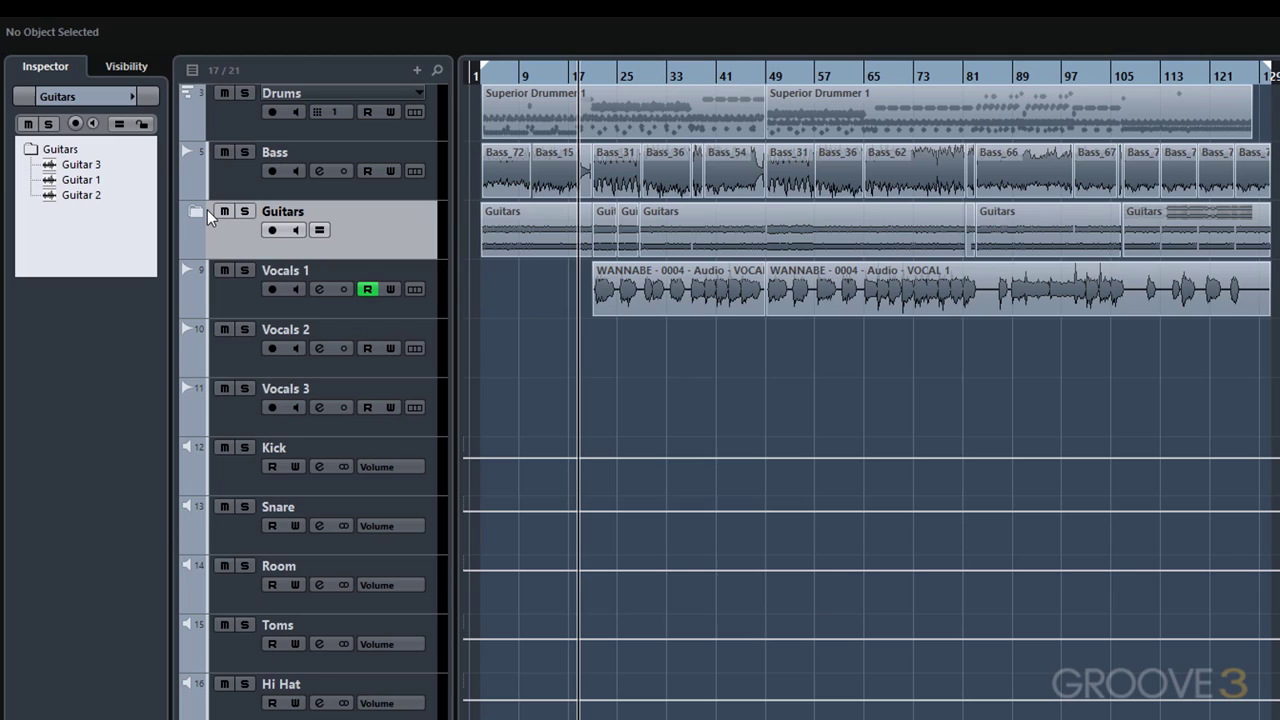
{"action": "left_click", "coordinate": [199, 211]}
{"action": "left_click", "coordinate": [200, 212]}
- Move the Kick through Sup Amb tracks into a new folder track
{"action": "scroll", "coordinate": [658, 228], "scroll_direction": "down", "scroll_amount": 3}
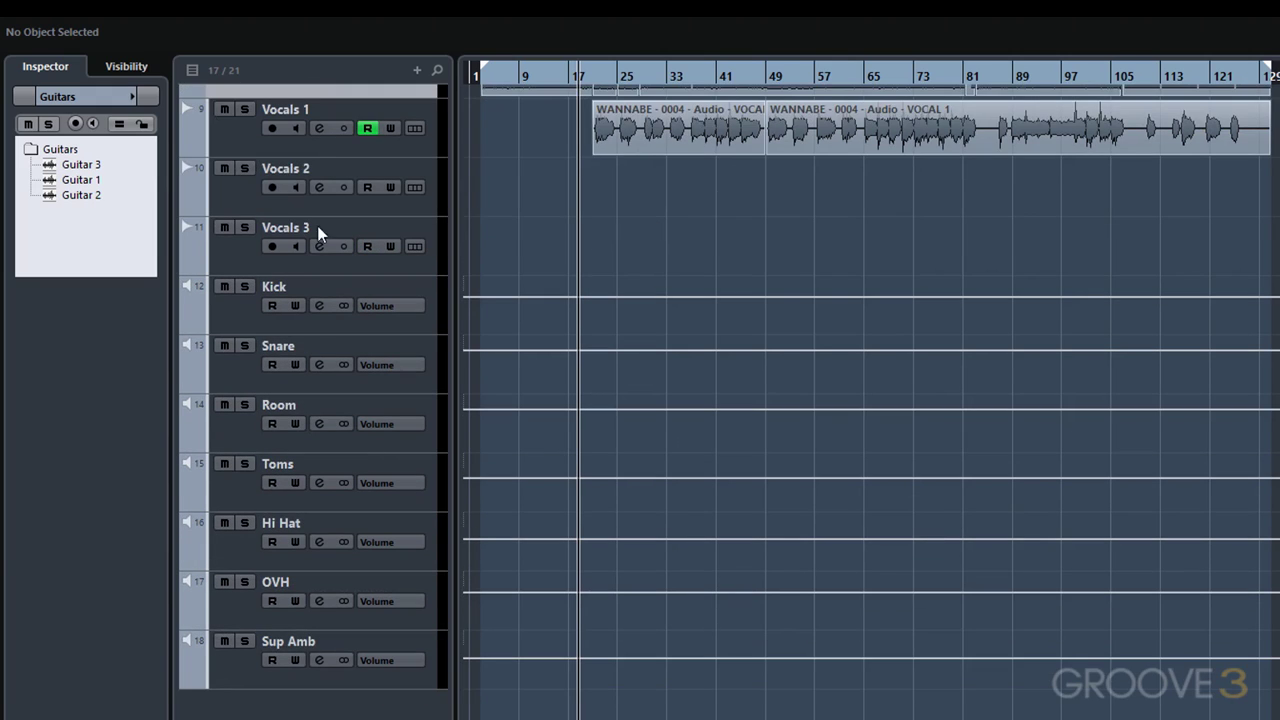
{"action": "left_click", "coordinate": [397, 326]}
{"action": "left_click", "coordinate": [413, 686], "text": "shift"}
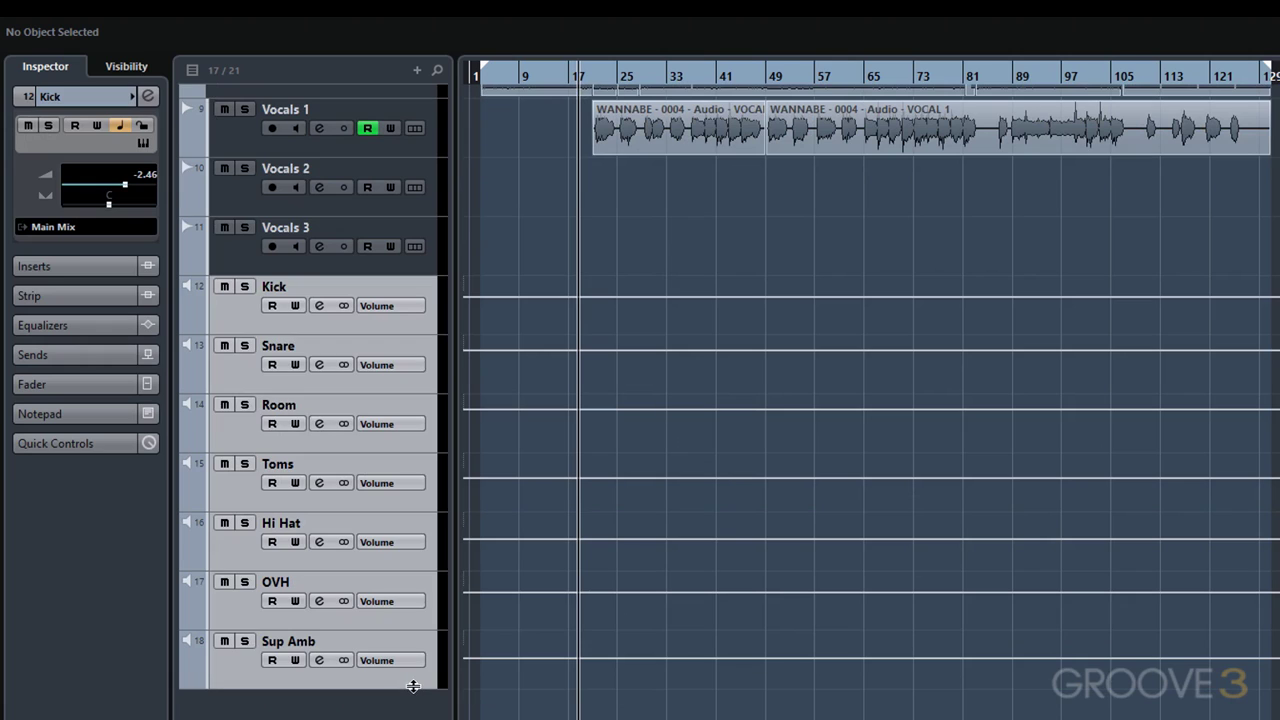
{"action": "right_click", "coordinate": [424, 686]}
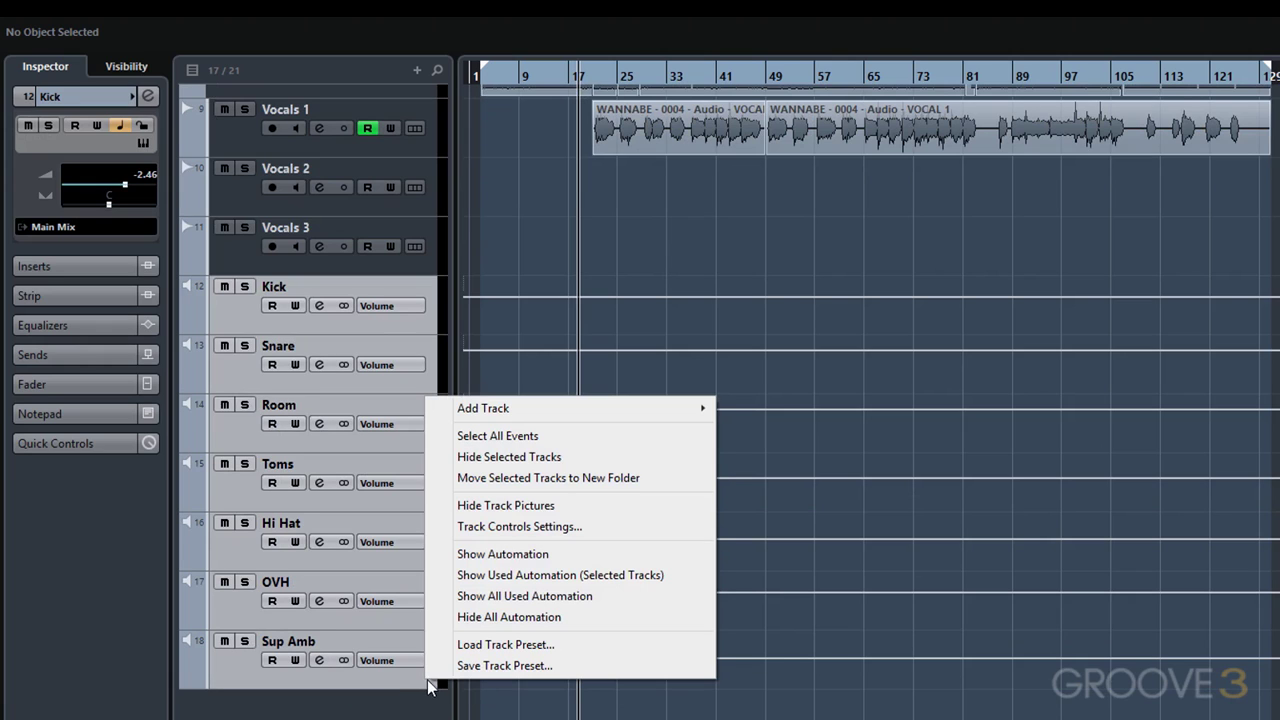
{"action": "left_click", "coordinate": [616, 479]}
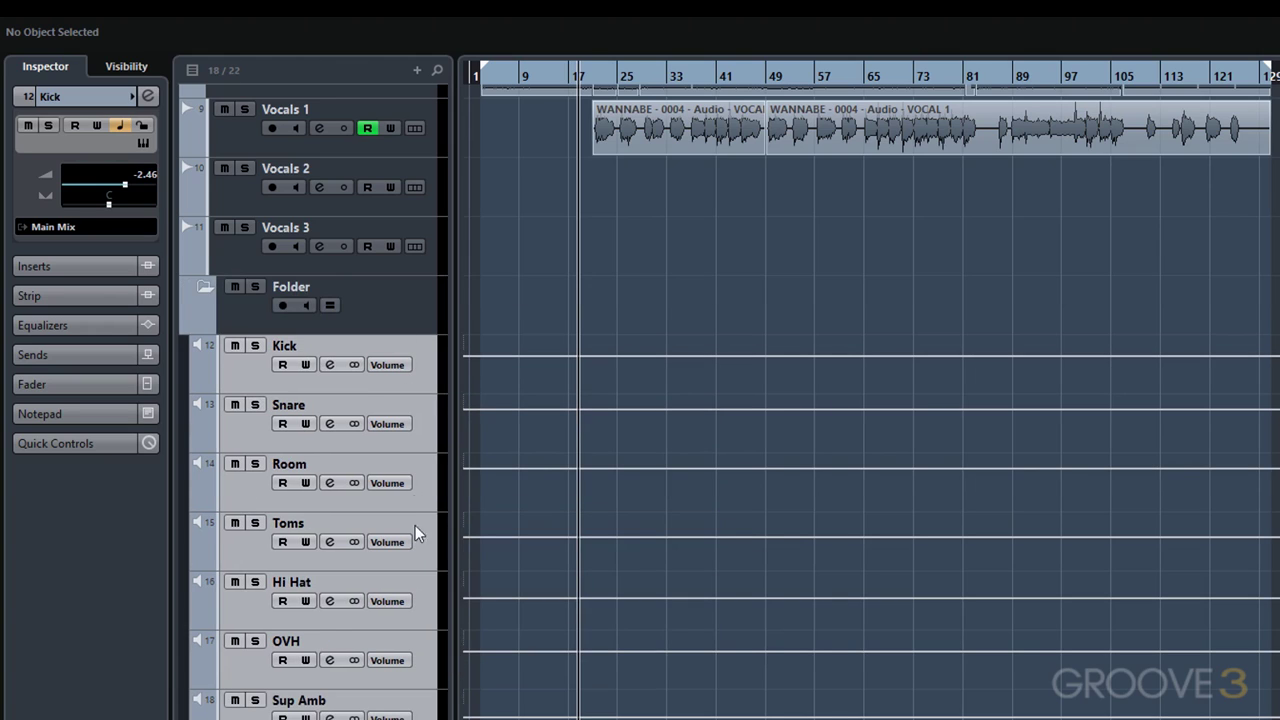
- Rename the new folder to 'Drums' and fold it closed
{"action": "left_click", "coordinate": [323, 289]}
{"action": "double_click", "coordinate": [323, 287]}
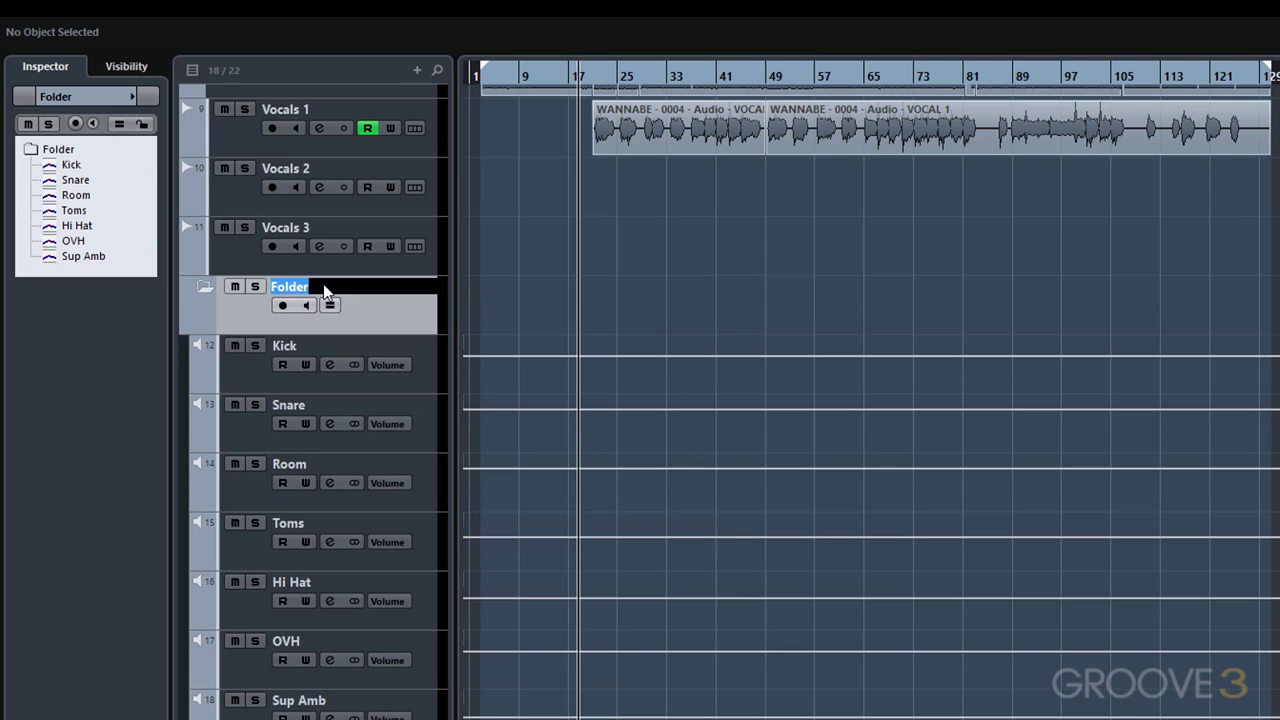
{"action": "type", "text": "Drums"}
{"action": "key", "text": "Return"}
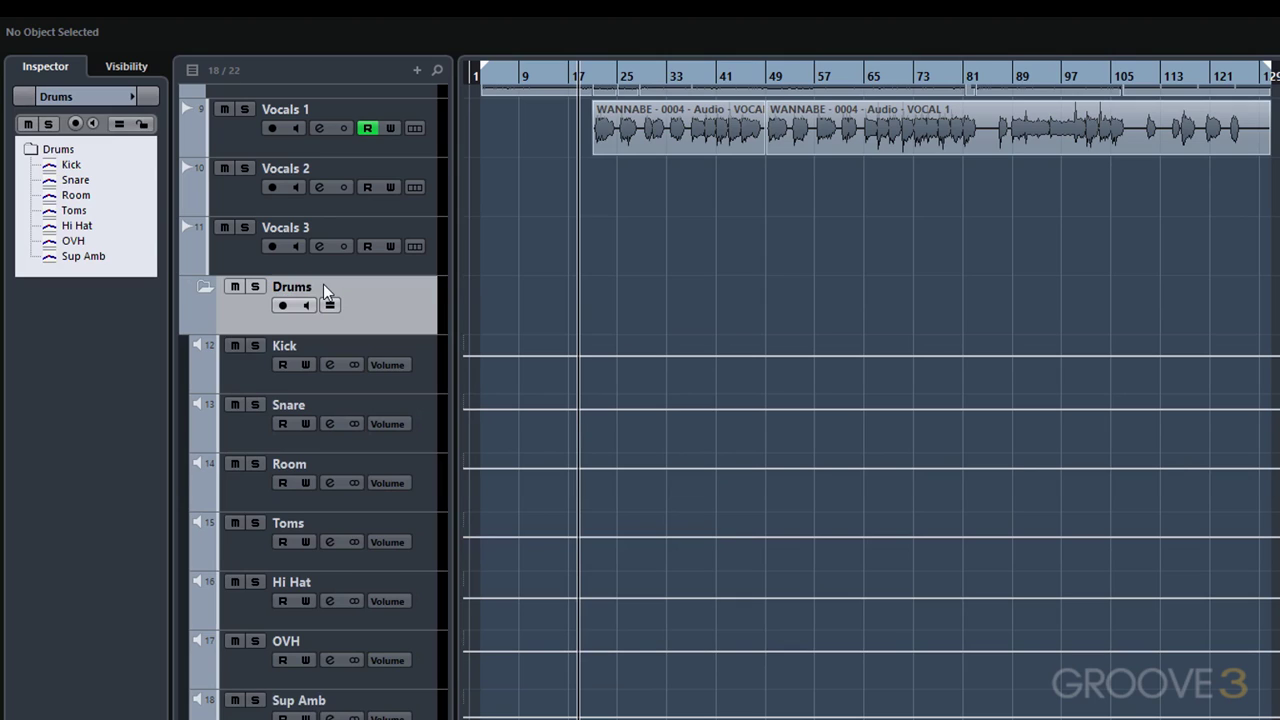
{"action": "left_click", "coordinate": [203, 287]}
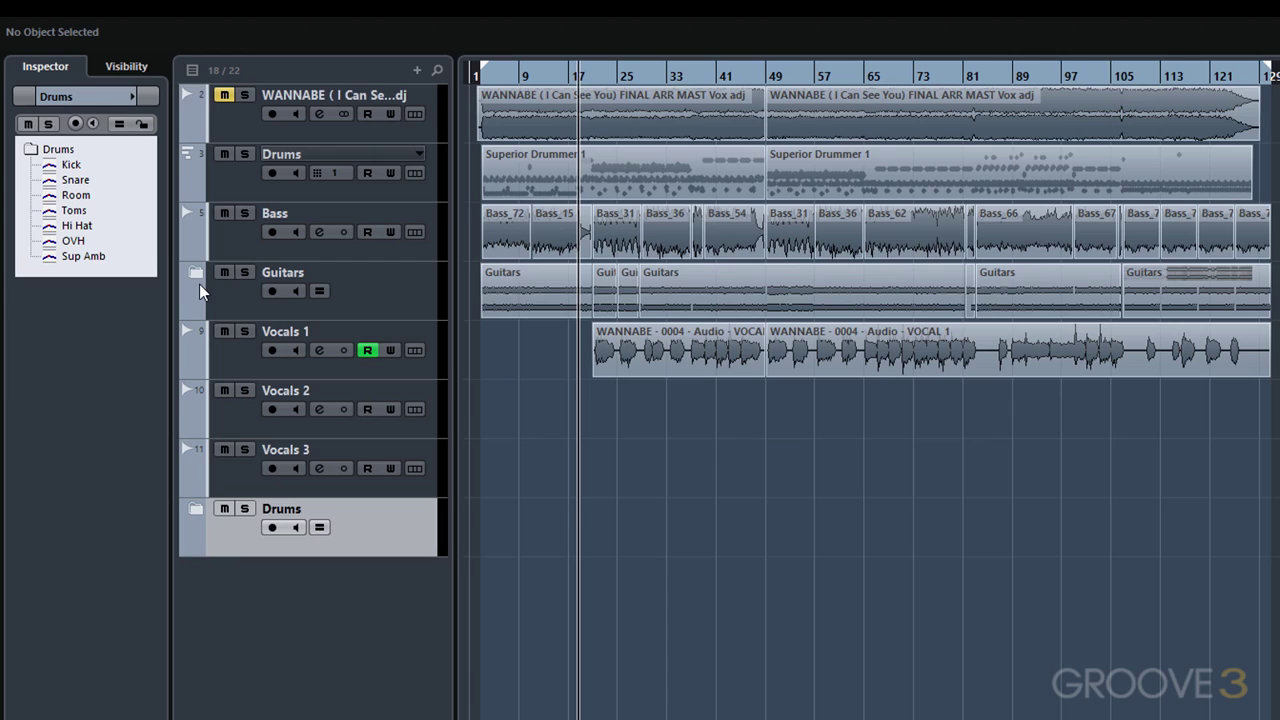
- Move Vocals 1, Vocals 2 and Vocals 3 into a new folder track
{"action": "left_click", "coordinate": [401, 365]}
{"action": "left_click", "coordinate": [408, 484], "text": "shift"}
{"action": "right_click", "coordinate": [408, 484]}
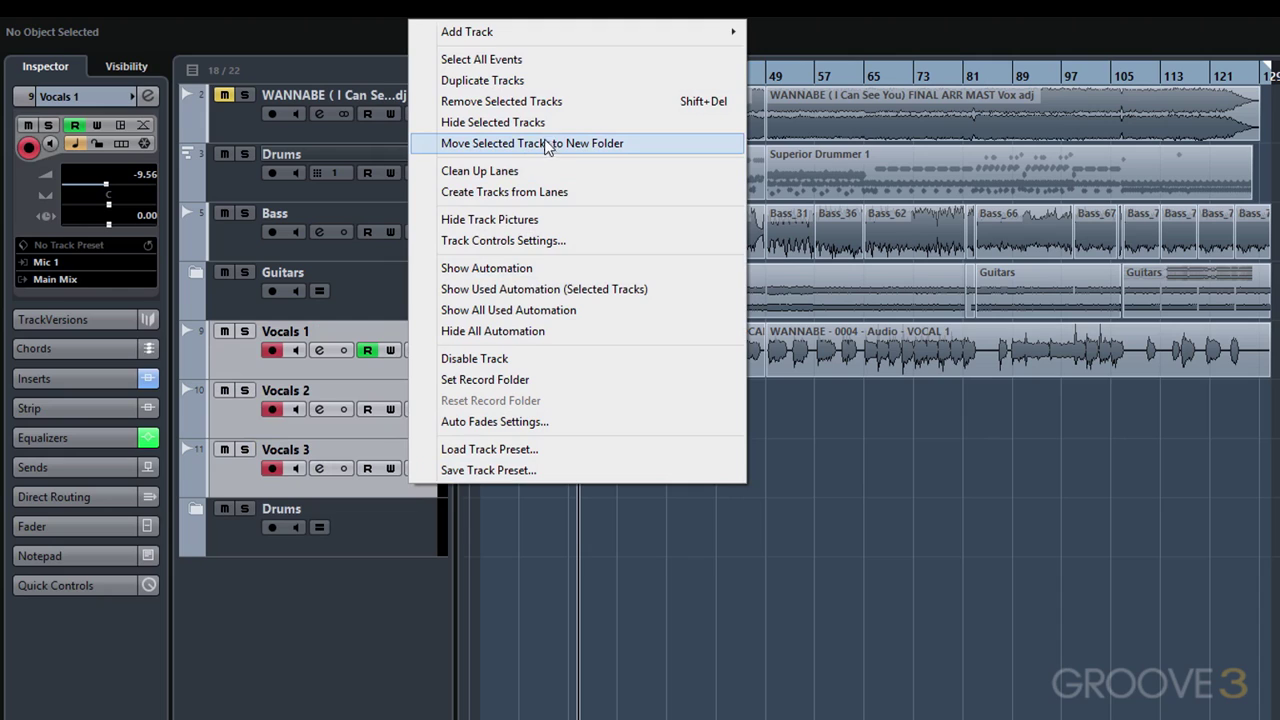
{"action": "left_click", "coordinate": [571, 145]}
- Rename the new folder to 'Vocals', fold it closed, and select the Guitars folder
{"action": "double_click", "coordinate": [360, 340]}
{"action": "type", "text": "V"}
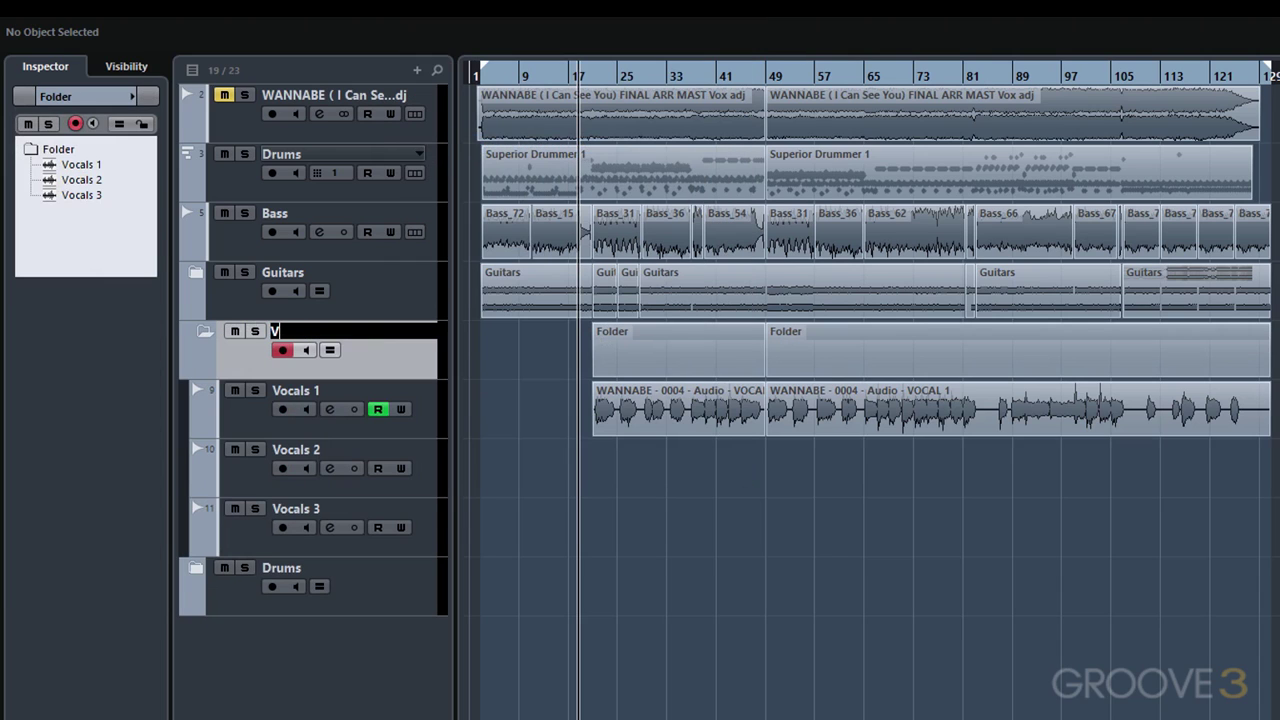
{"action": "type", "text": "ocals"}
{"action": "key", "text": "Return"}
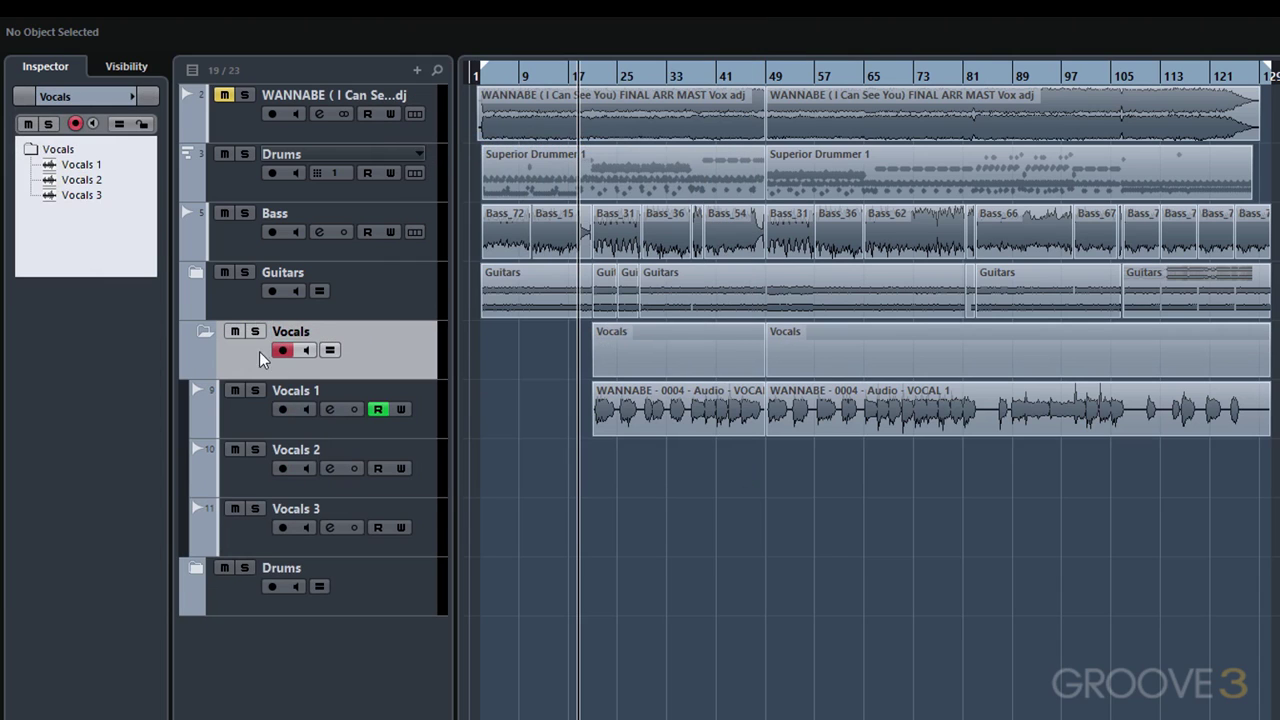
{"action": "left_click", "coordinate": [203, 338]}
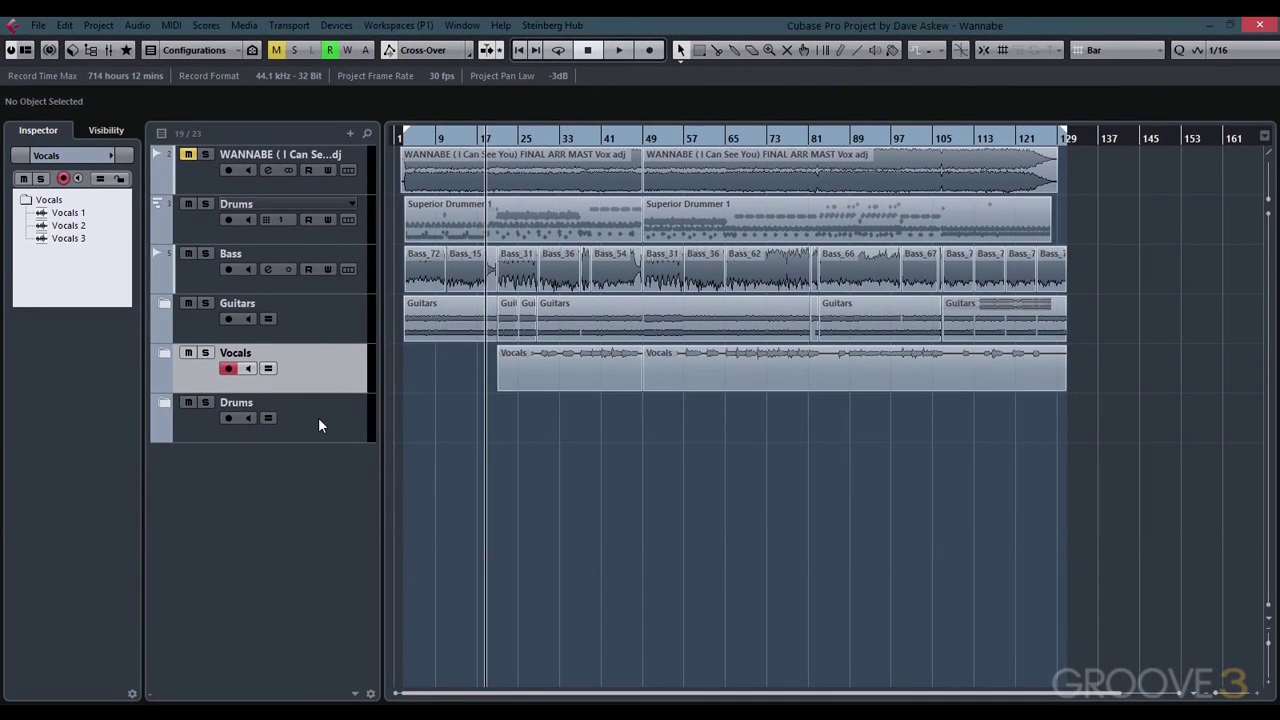
{"action": "left_click", "coordinate": [311, 322]}
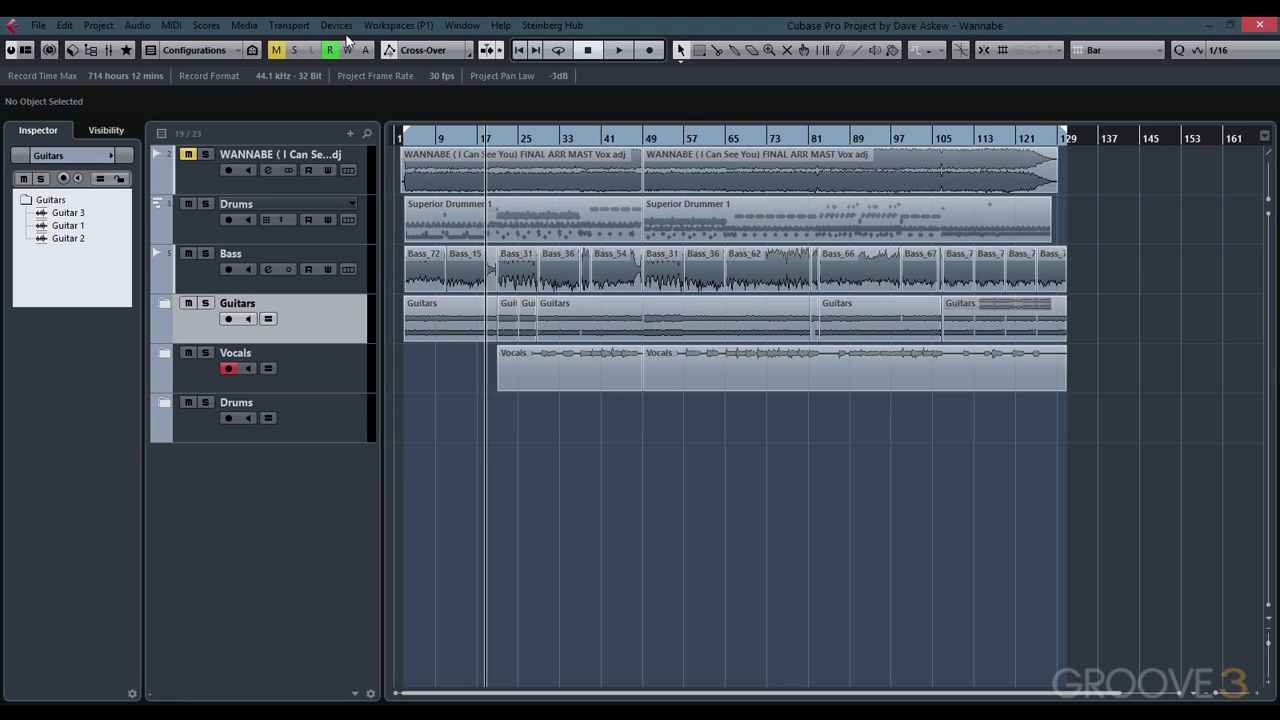
- Open the MixConsole and expand the Guitars, Vocals and Drums folders in its Visibility list
{"action": "left_click", "coordinate": [345, 26]}
{"action": "left_click", "coordinate": [416, 172]}
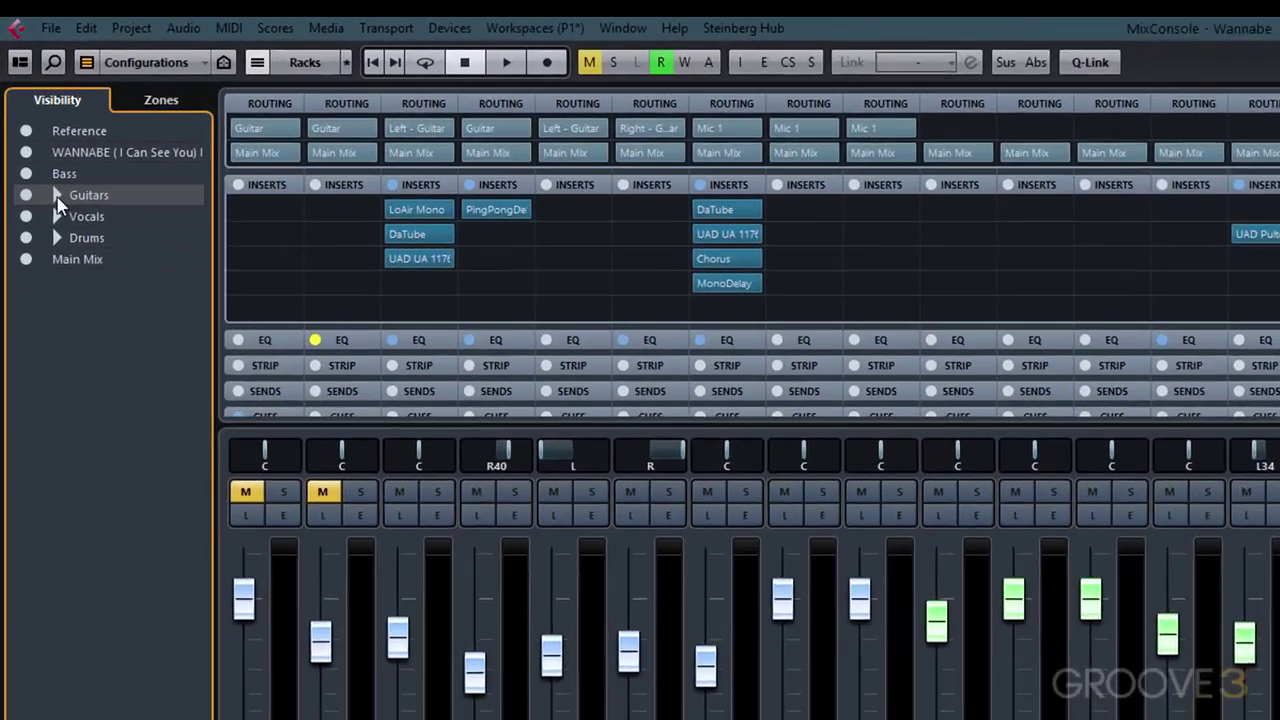
{"action": "left_click", "coordinate": [43, 150]}
{"action": "left_click", "coordinate": [72, 357]}
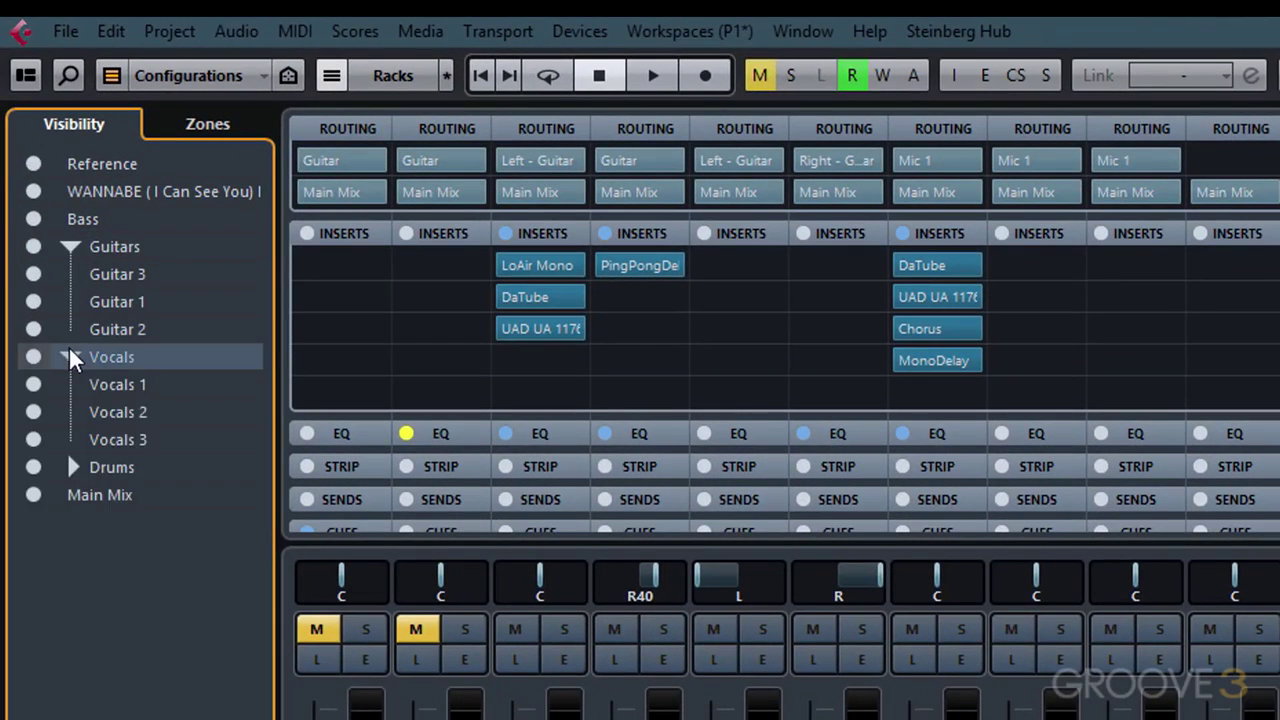
{"action": "left_click", "coordinate": [72, 467]}
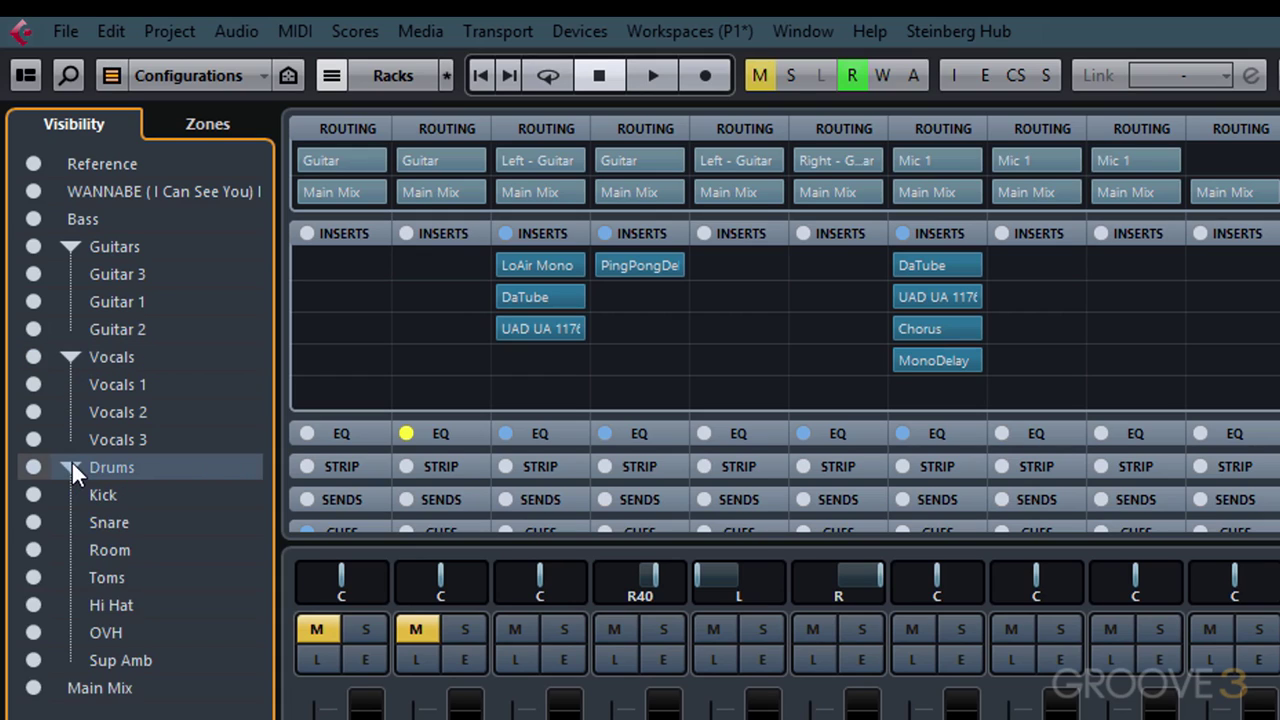
- Toggle the guitar and vocal channels off and on, hide Vocals 1, and toggle Vocals 2's visibility
{"action": "left_click", "coordinate": [34, 246]}
{"action": "left_click", "coordinate": [34, 246]}
{"action": "left_click", "coordinate": [33, 356]}
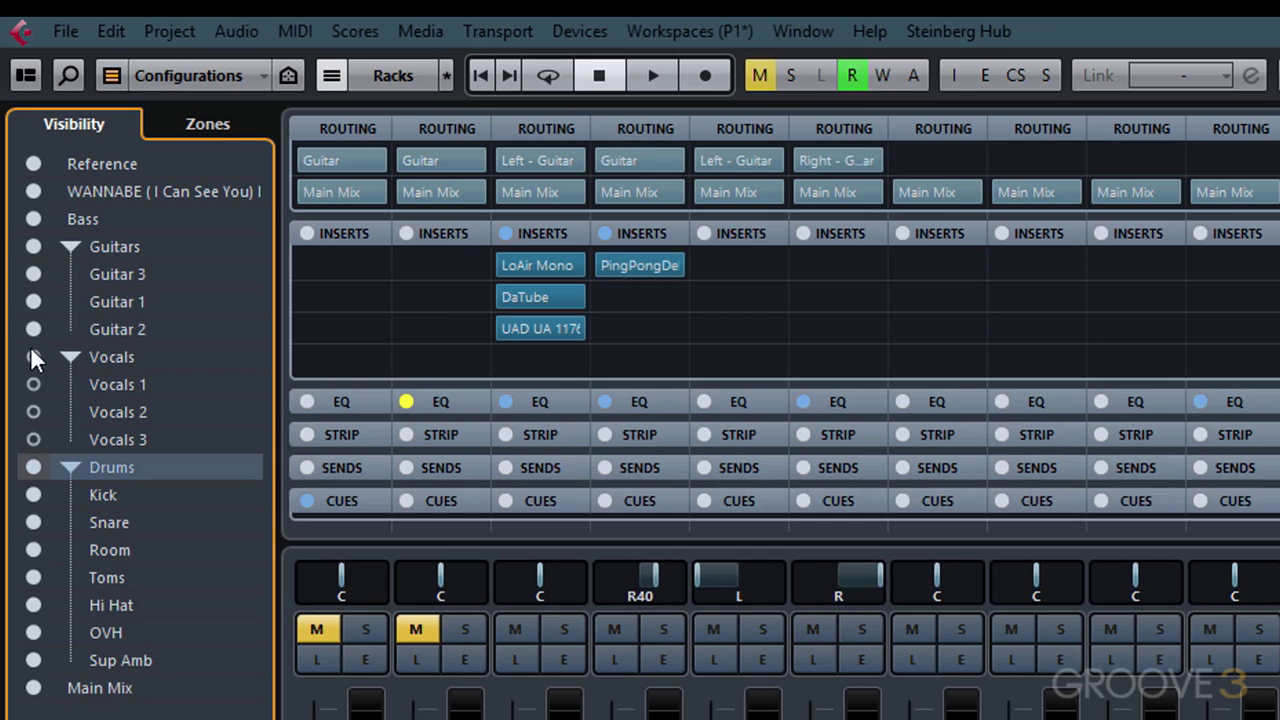
{"action": "left_click", "coordinate": [33, 356]}
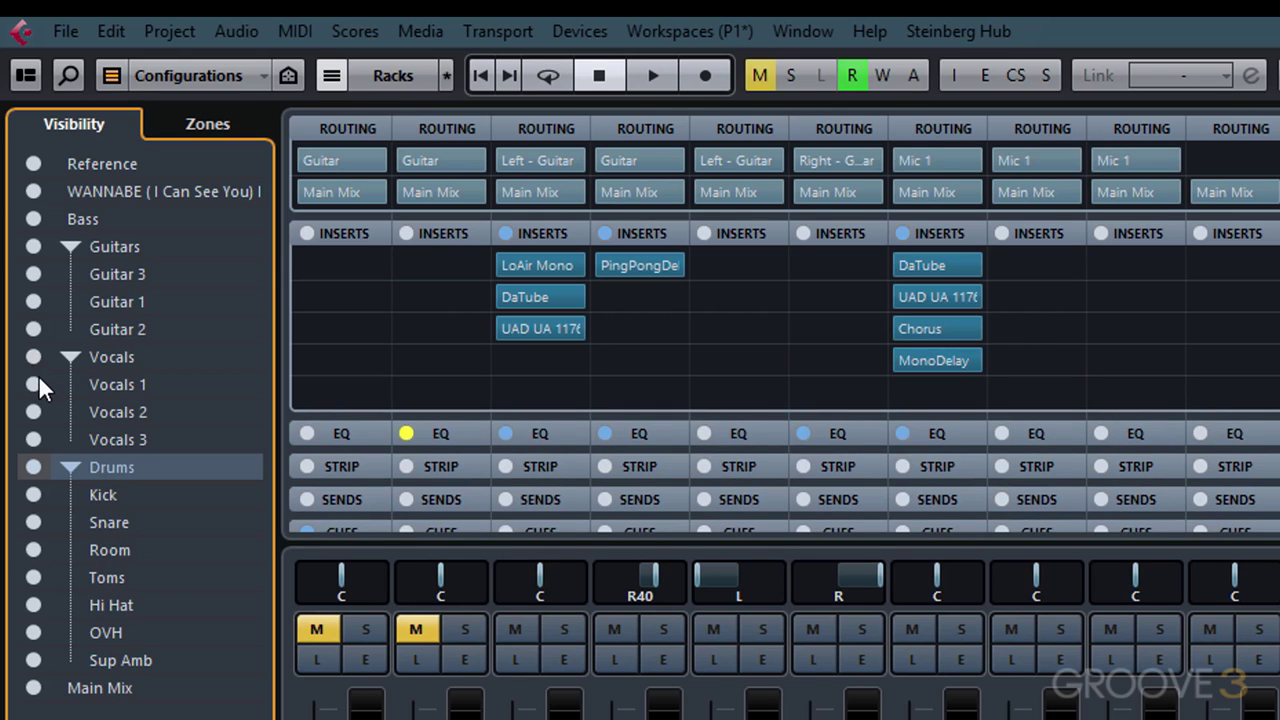
{"action": "left_click", "coordinate": [34, 384]}
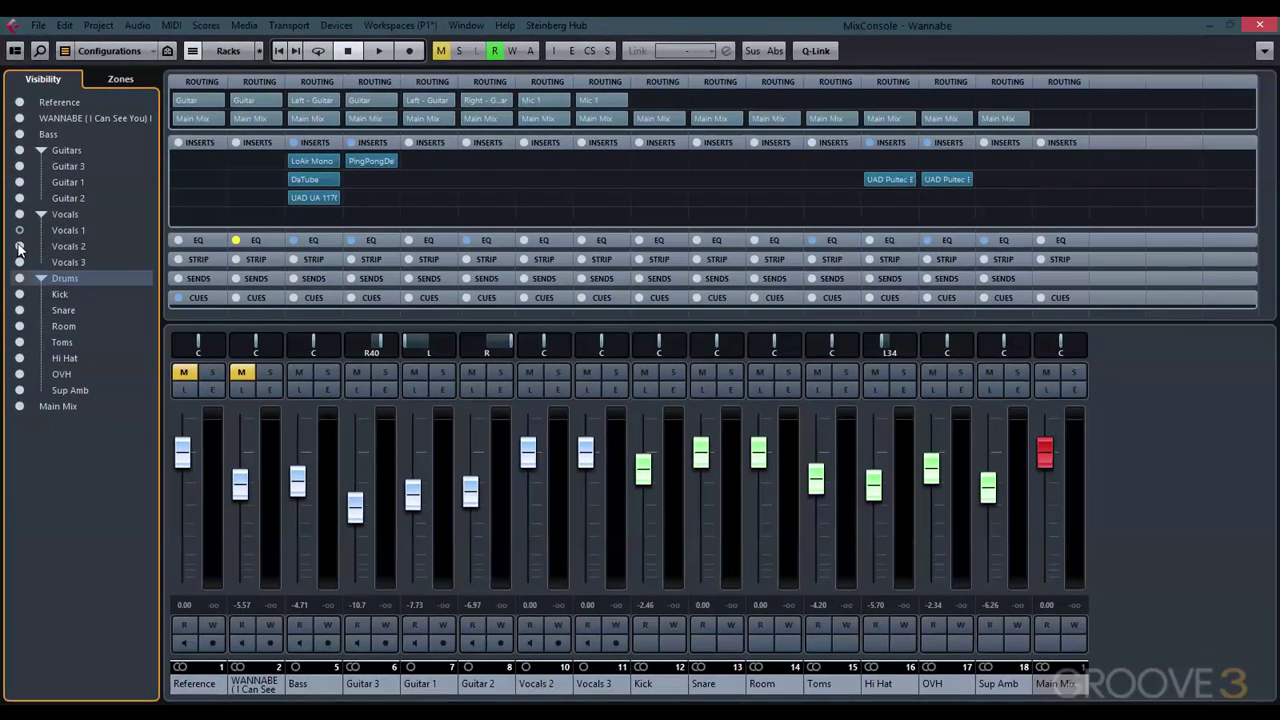
{"action": "left_click", "coordinate": [19, 246]}
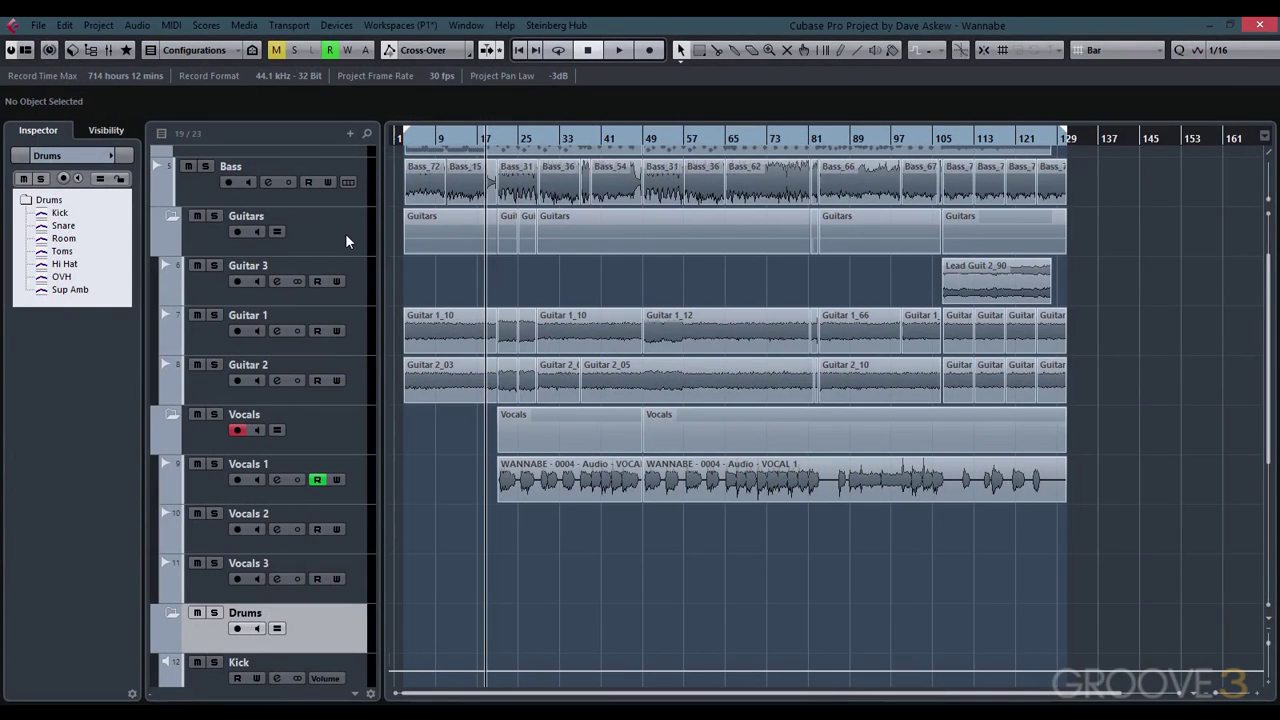
- Fold every folder track at once from Project > Track Folding
{"action": "left_click", "coordinate": [93, 26]}
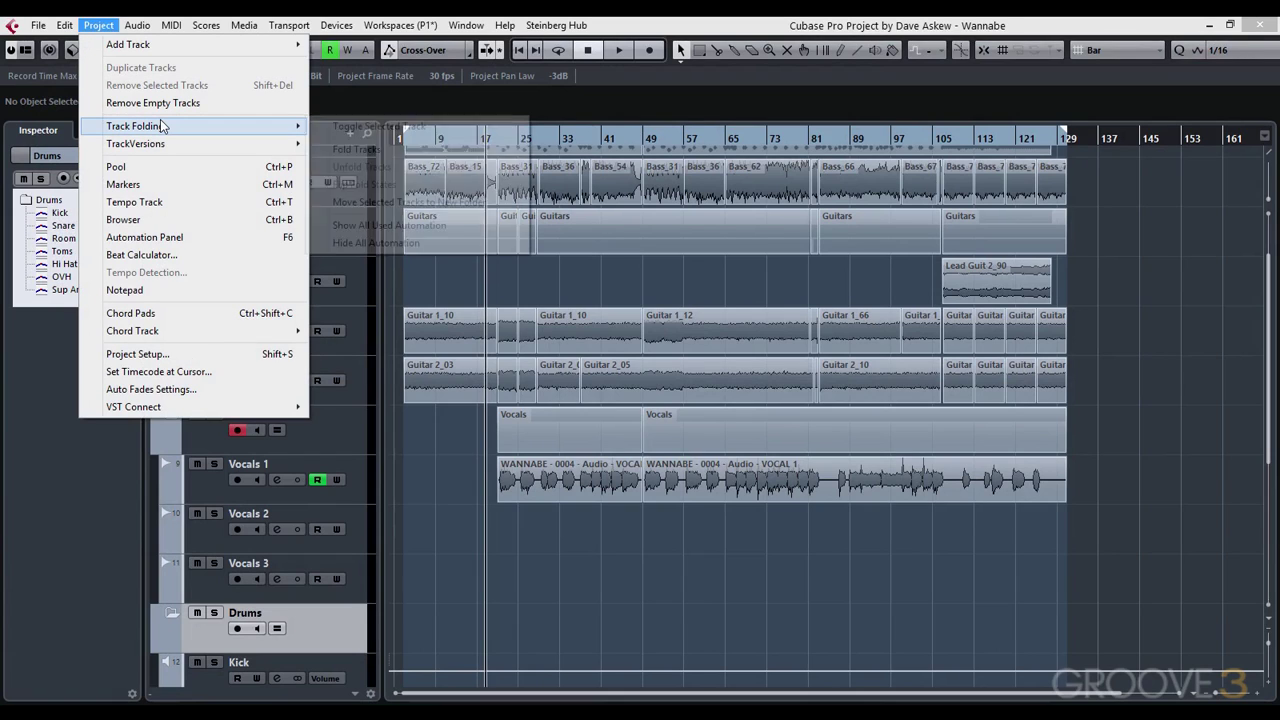
{"action": "mouse_move", "coordinate": [160, 124]}
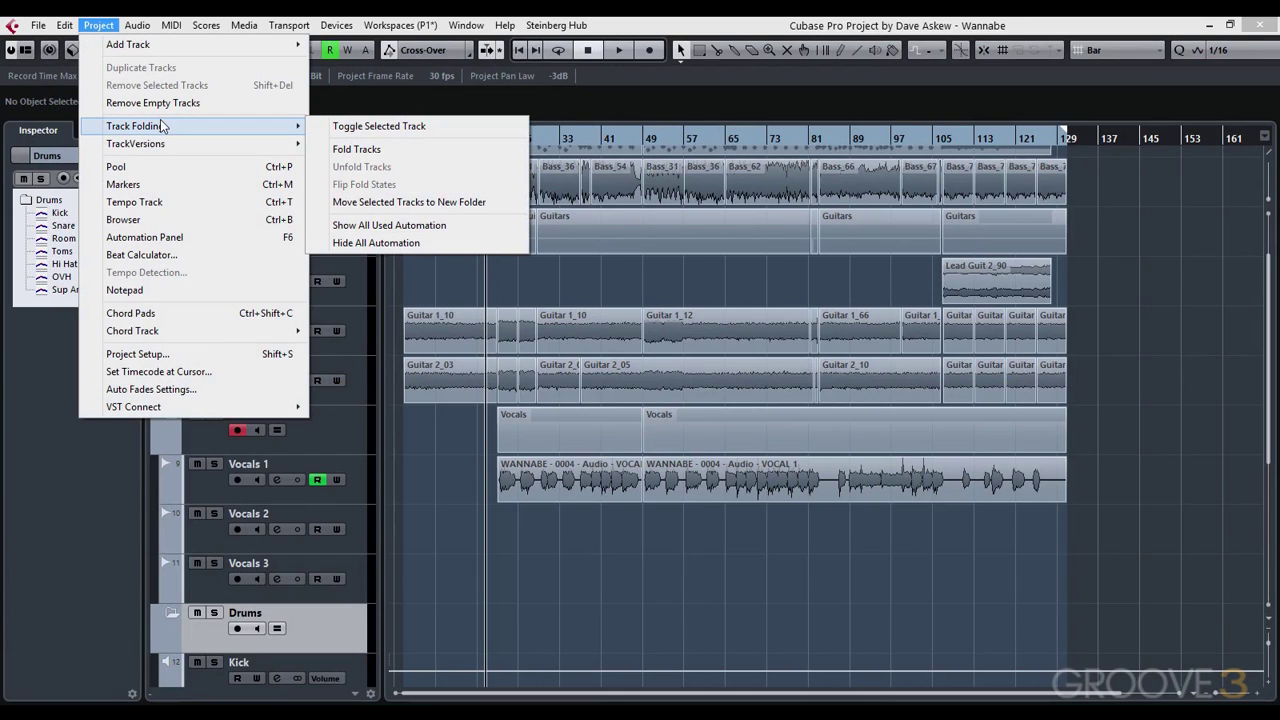
{"action": "left_click", "coordinate": [366, 152]}
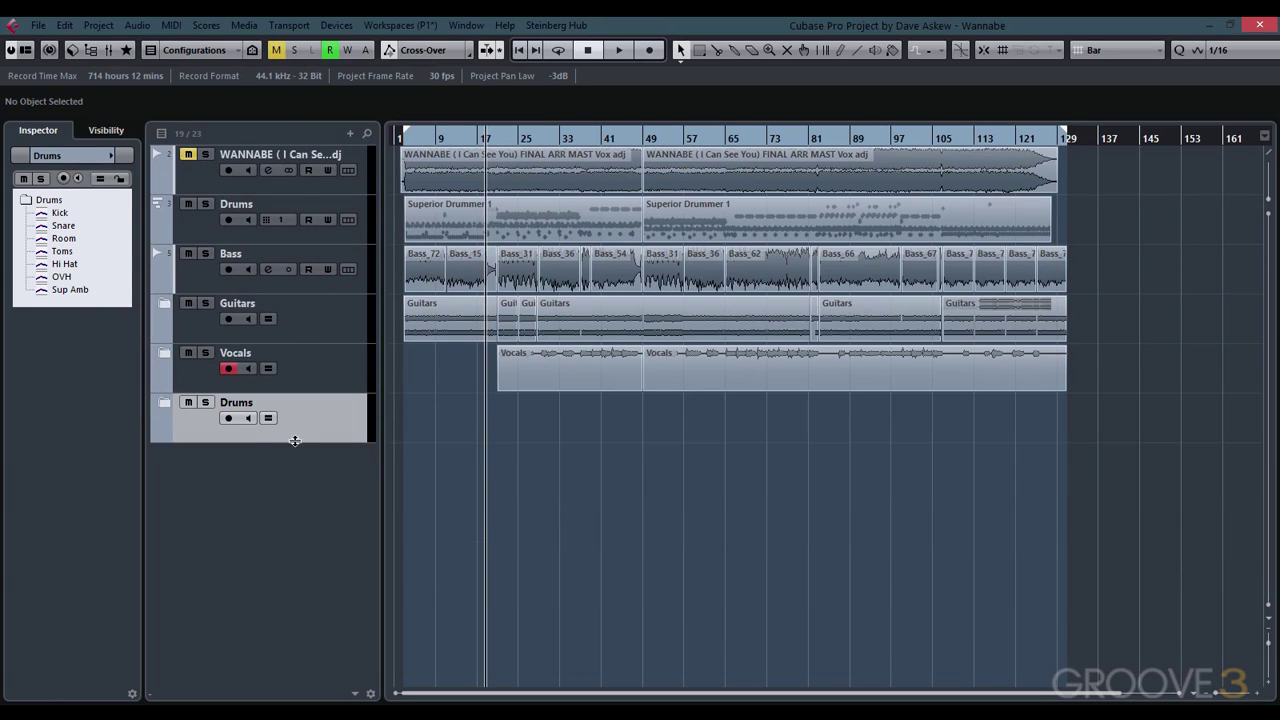
- Unfold all folder tracks, then collapse only the Vocals folder
{"action": "left_click", "coordinate": [98, 25]}
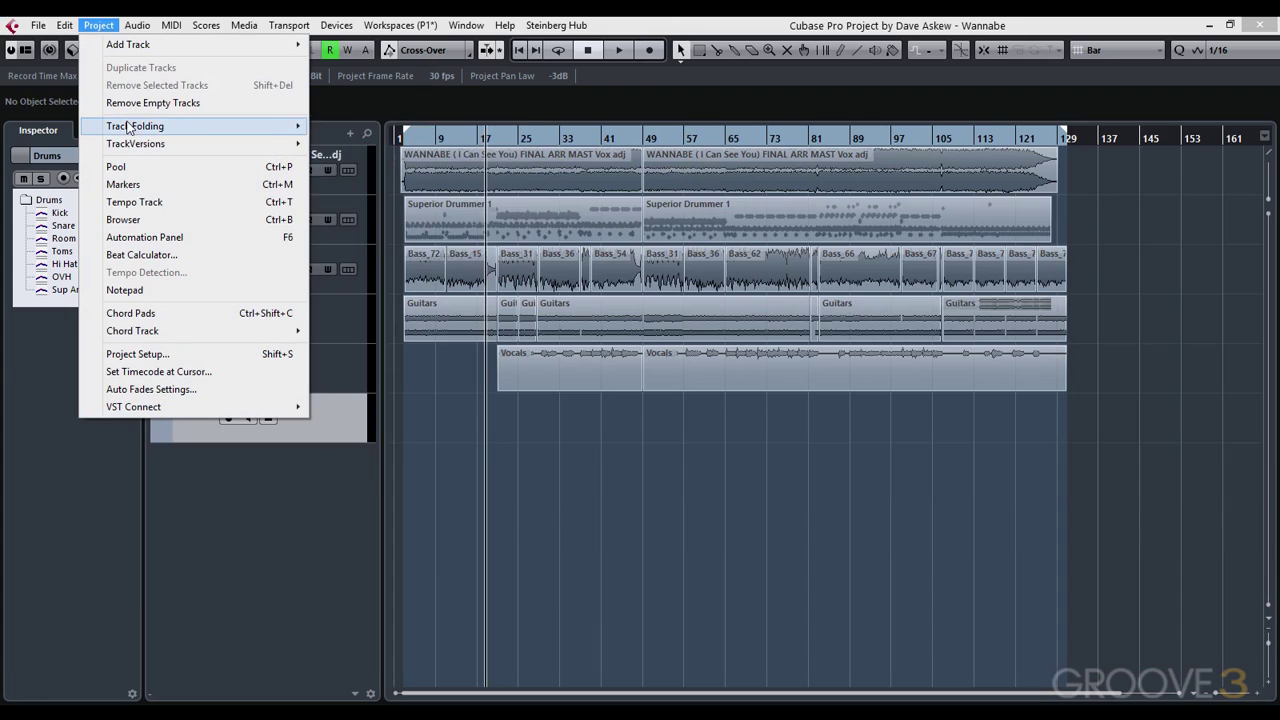
{"action": "mouse_move", "coordinate": [128, 126]}
{"action": "left_click", "coordinate": [368, 166]}
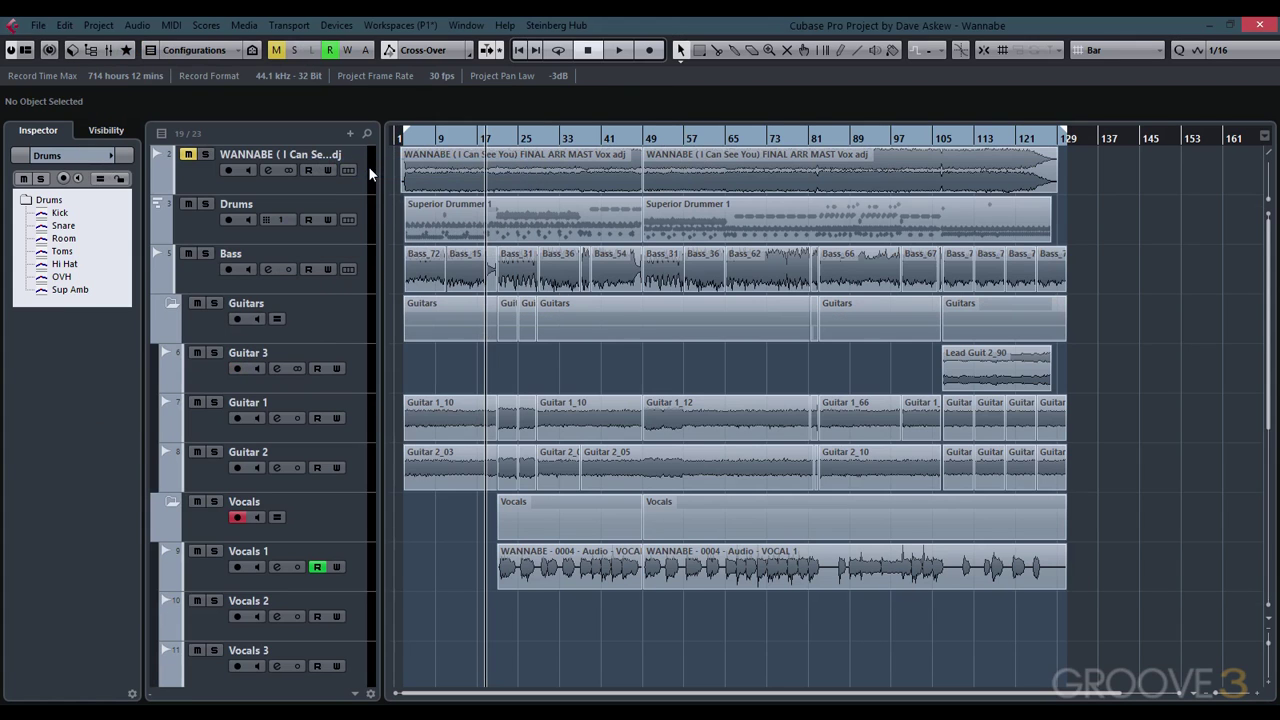
{"action": "scroll", "coordinate": [440, 200], "scroll_direction": "down", "scroll_amount": 5}
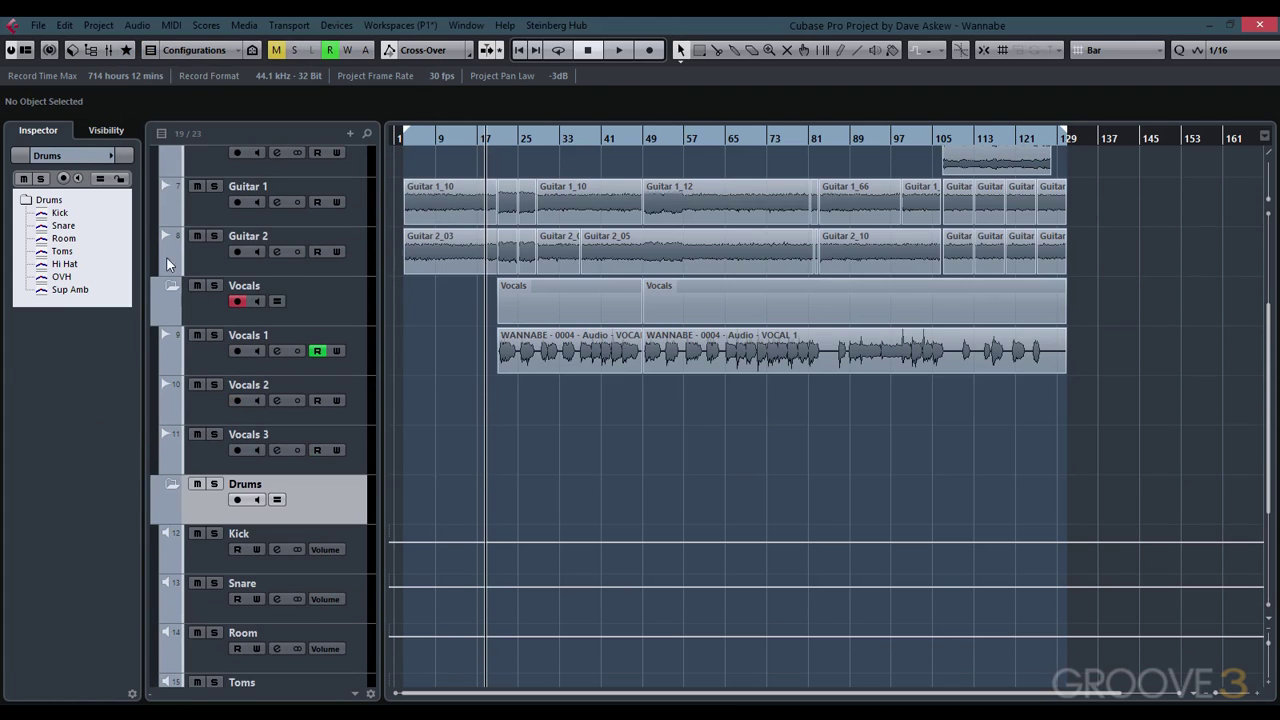
{"action": "left_click", "coordinate": [170, 291]}
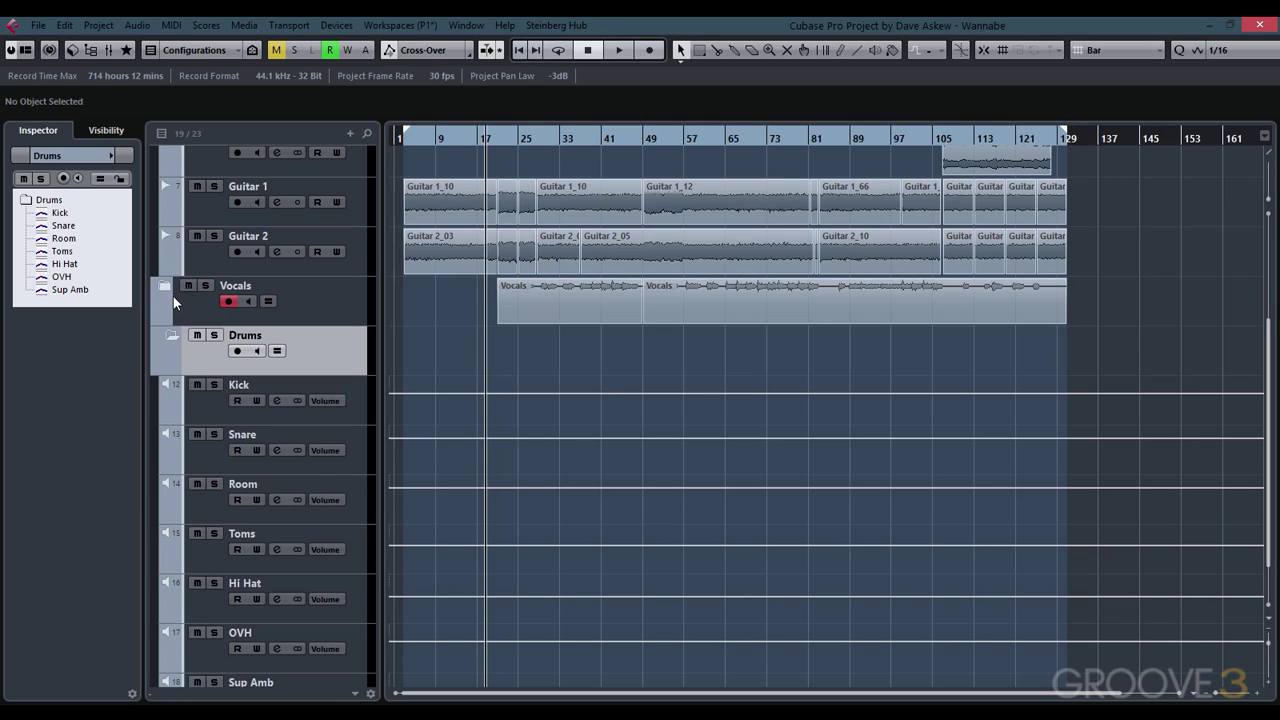
- Fold Drums, flip every folder's fold state, then fold Vocals and Drums so Guitars, Vocals and Drums are closed
{"action": "left_click", "coordinate": [172, 334]}
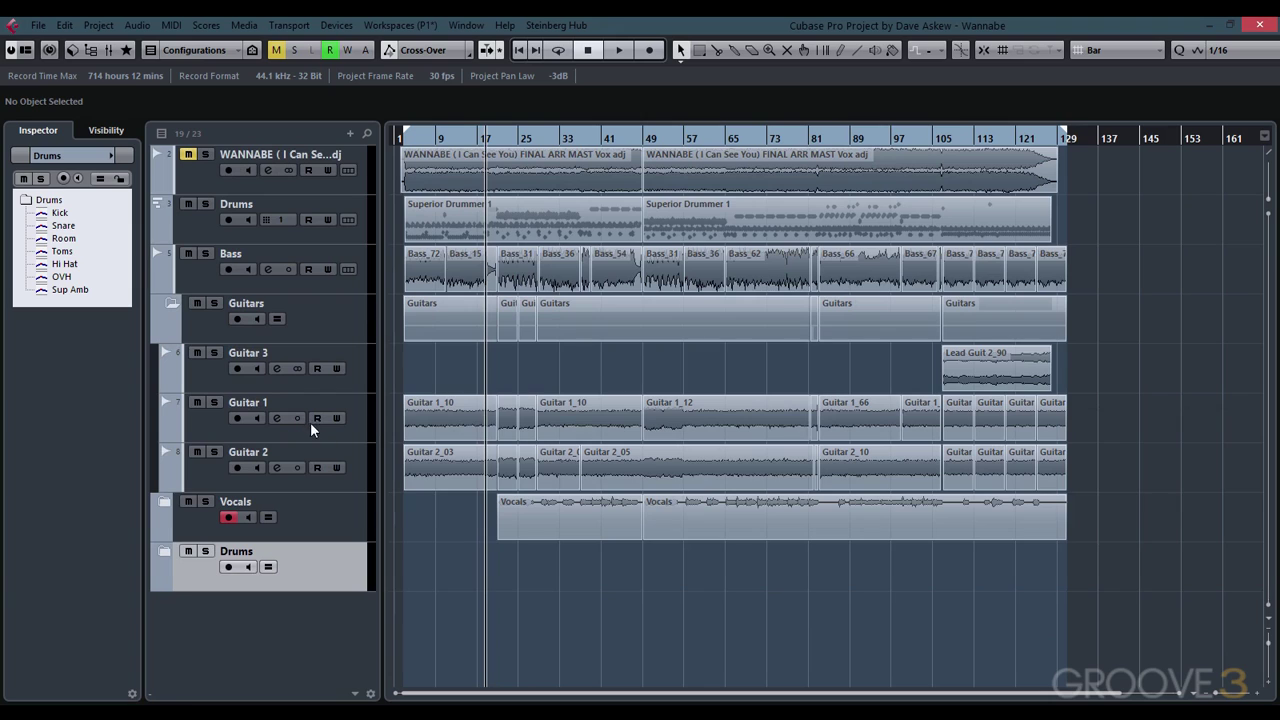
{"action": "left_click", "coordinate": [104, 25]}
{"action": "mouse_move", "coordinate": [150, 129]}
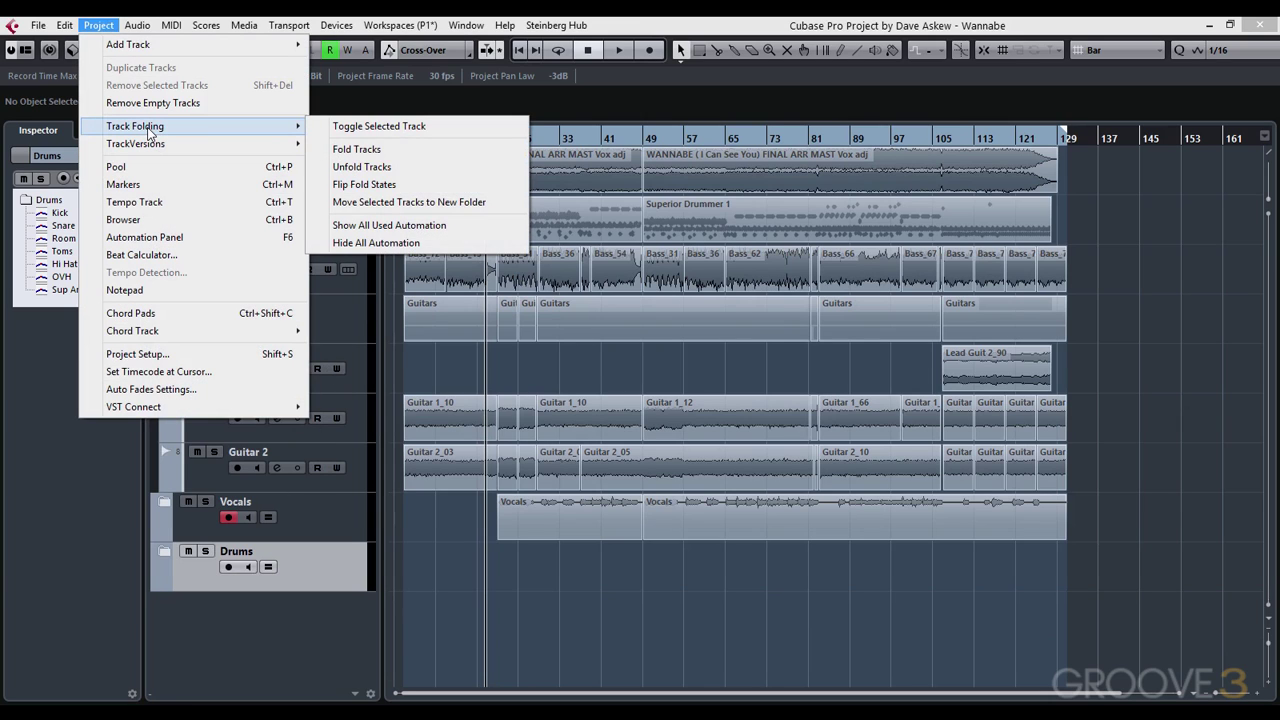
{"action": "left_click", "coordinate": [341, 188]}
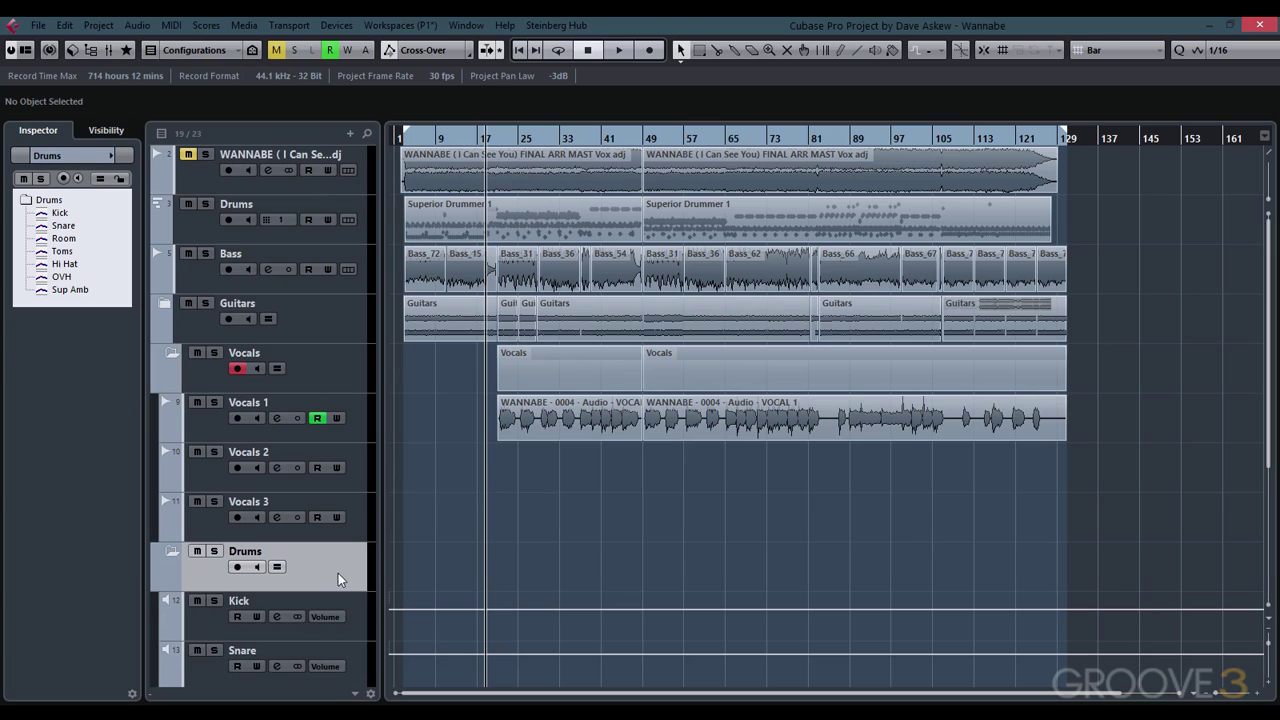
{"action": "left_click", "coordinate": [172, 353]}
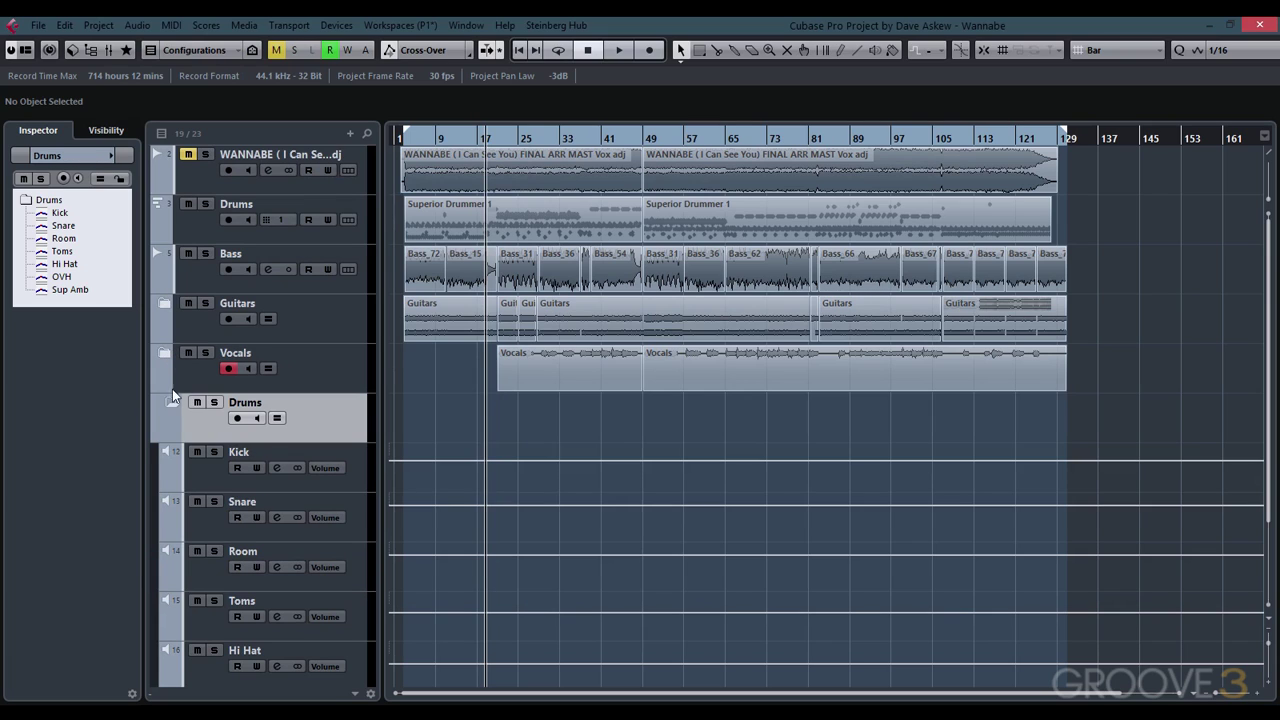
{"action": "left_click", "coordinate": [170, 401]}
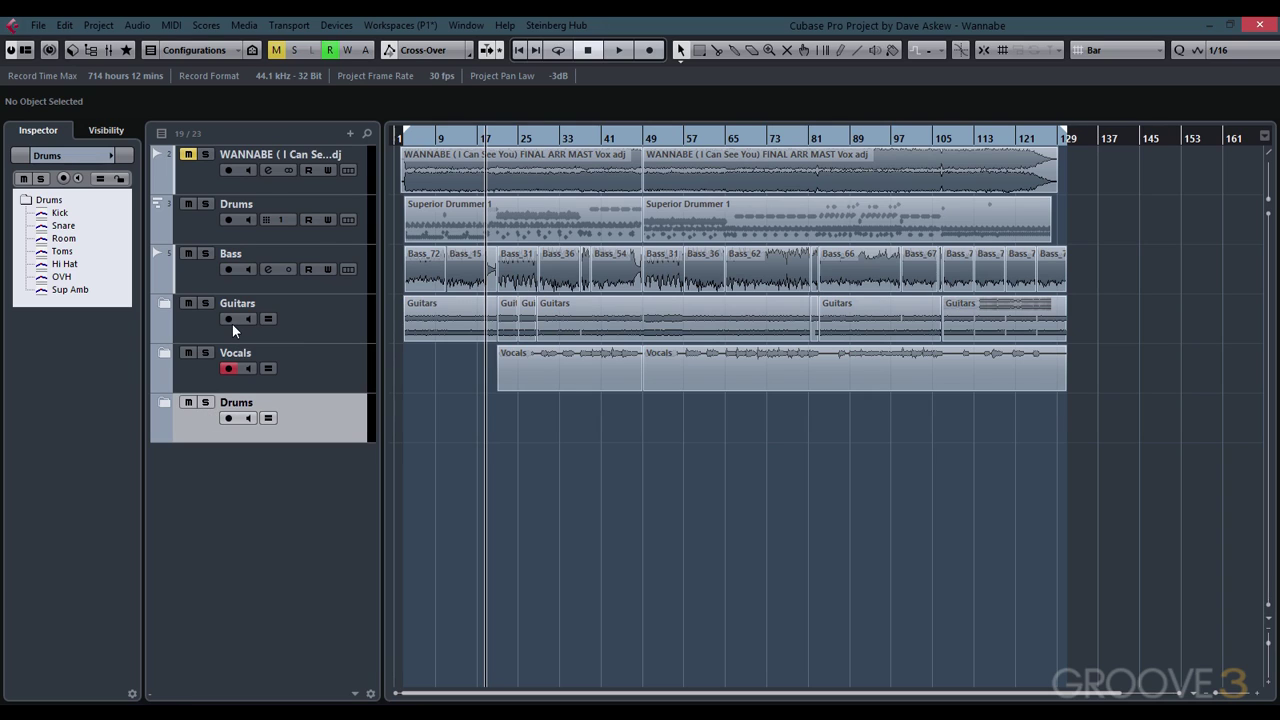
- Add a new folder track named 'Audio'
{"action": "right_click", "coordinate": [251, 475]}
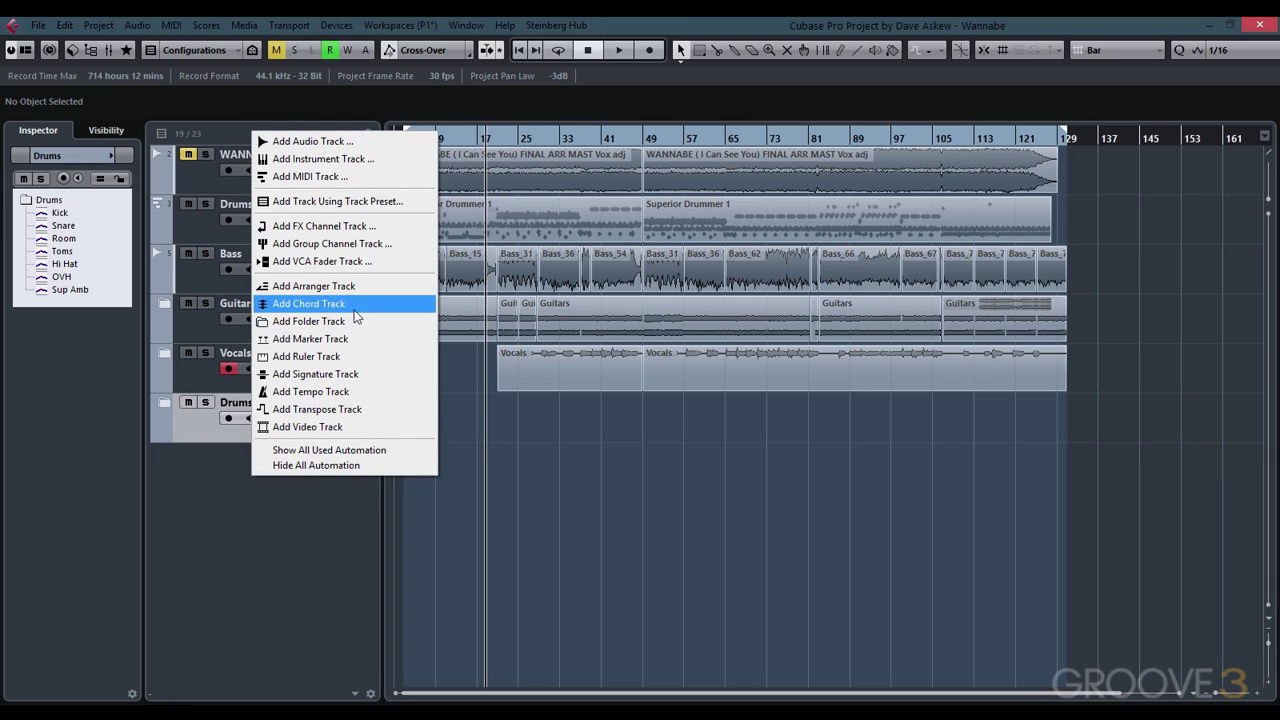
{"action": "left_click", "coordinate": [355, 321]}
{"action": "double_click", "coordinate": [257, 451]}
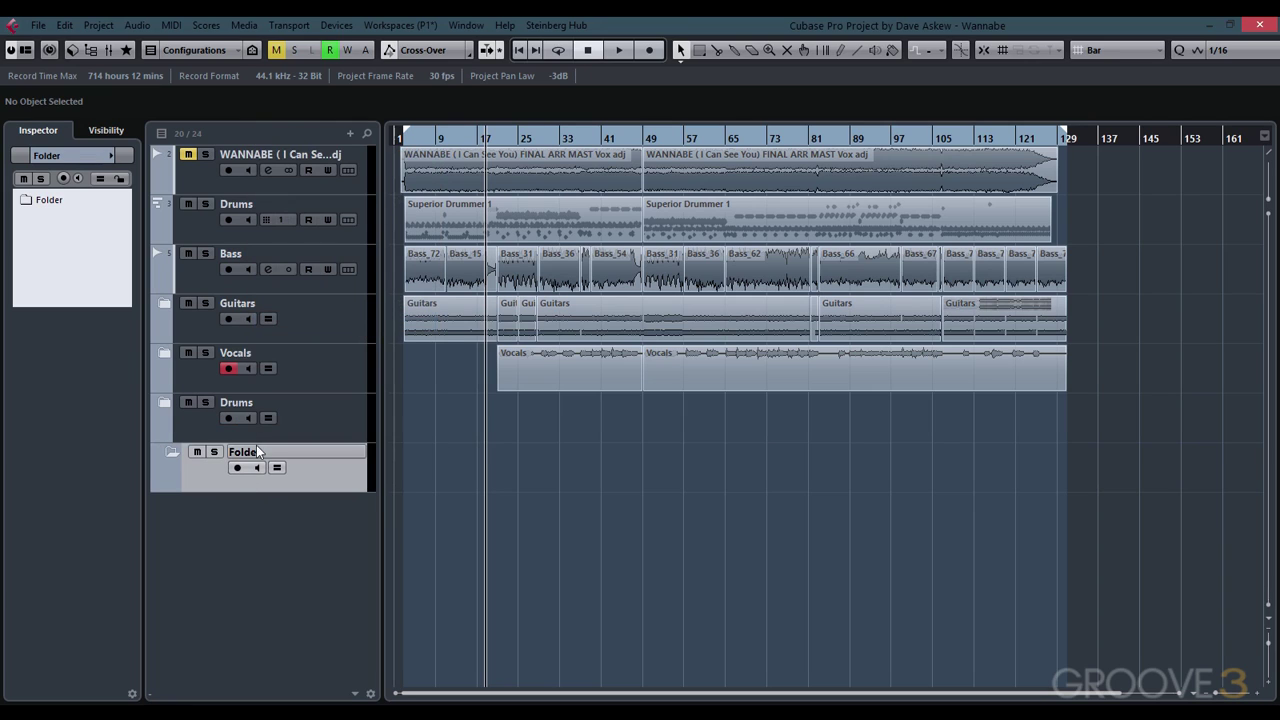
{"action": "type", "text": "Audio"}
{"action": "key", "text": "Return"}
- Move the Vocals, Guitars and Bass tracks into the Audio folder and fold it closed
{"action": "left_click", "coordinate": [311, 364]}
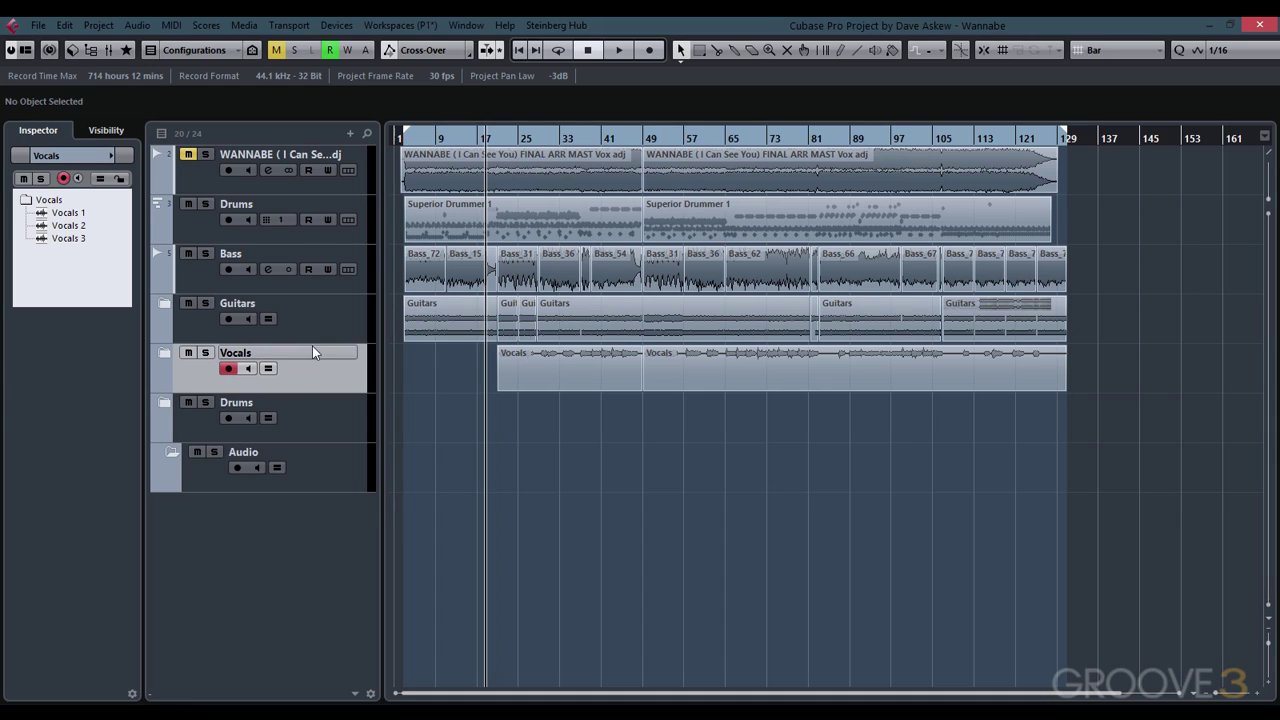
{"action": "left_click", "coordinate": [322, 318], "text": "ctrl"}
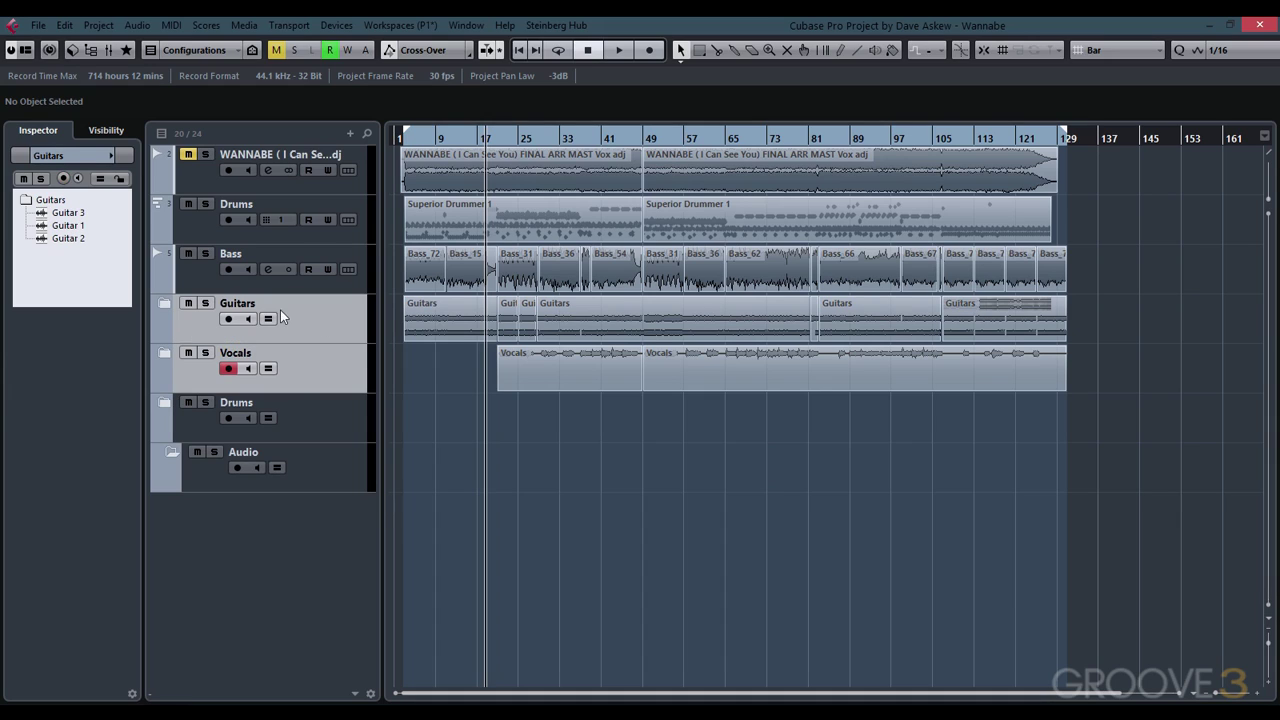
{"action": "left_click", "coordinate": [202, 275], "text": "ctrl"}
{"action": "left_click_drag", "start_coordinate": [202, 275], "coordinate": [212, 466]}
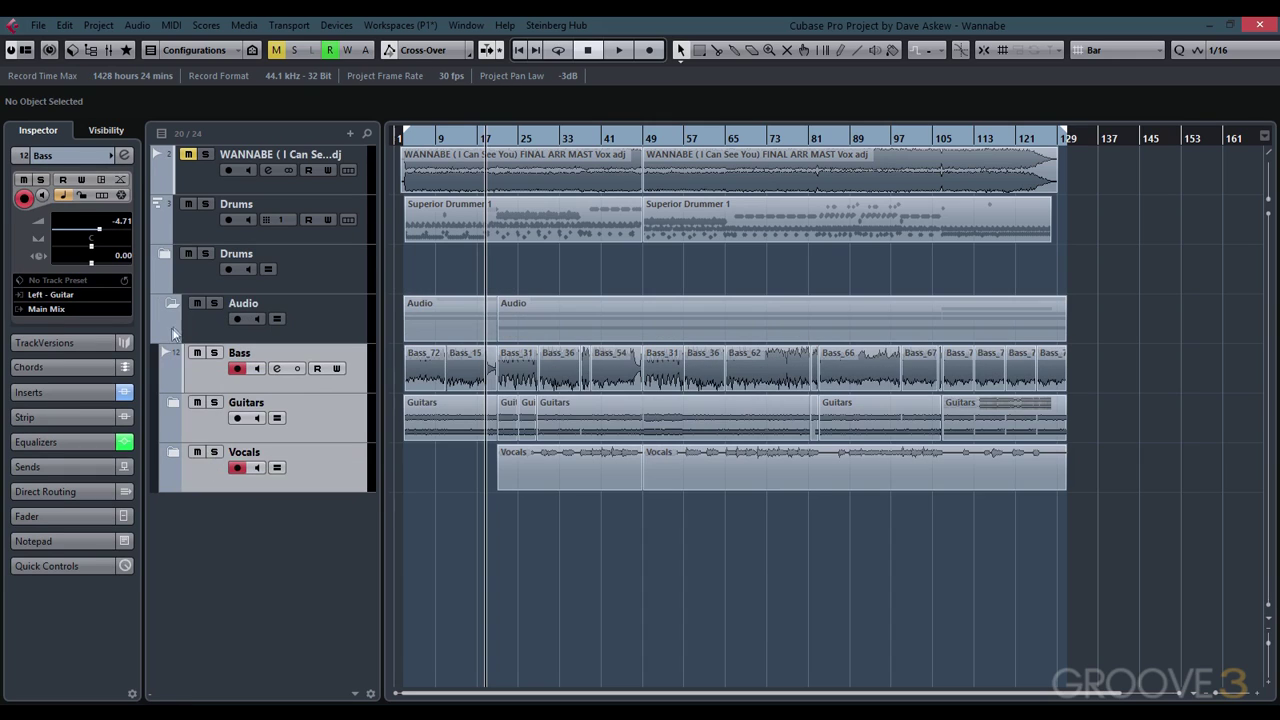
{"action": "left_click", "coordinate": [165, 304]}
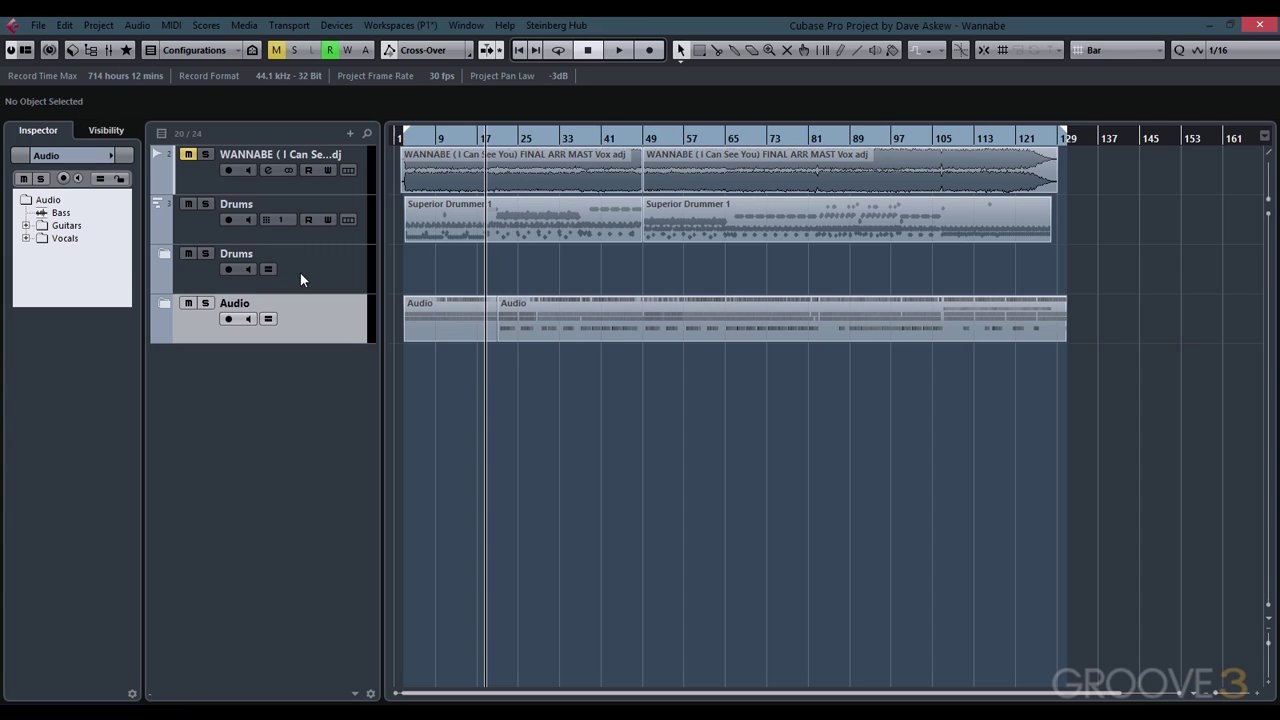
{"action": "left_click", "coordinate": [302, 271]}
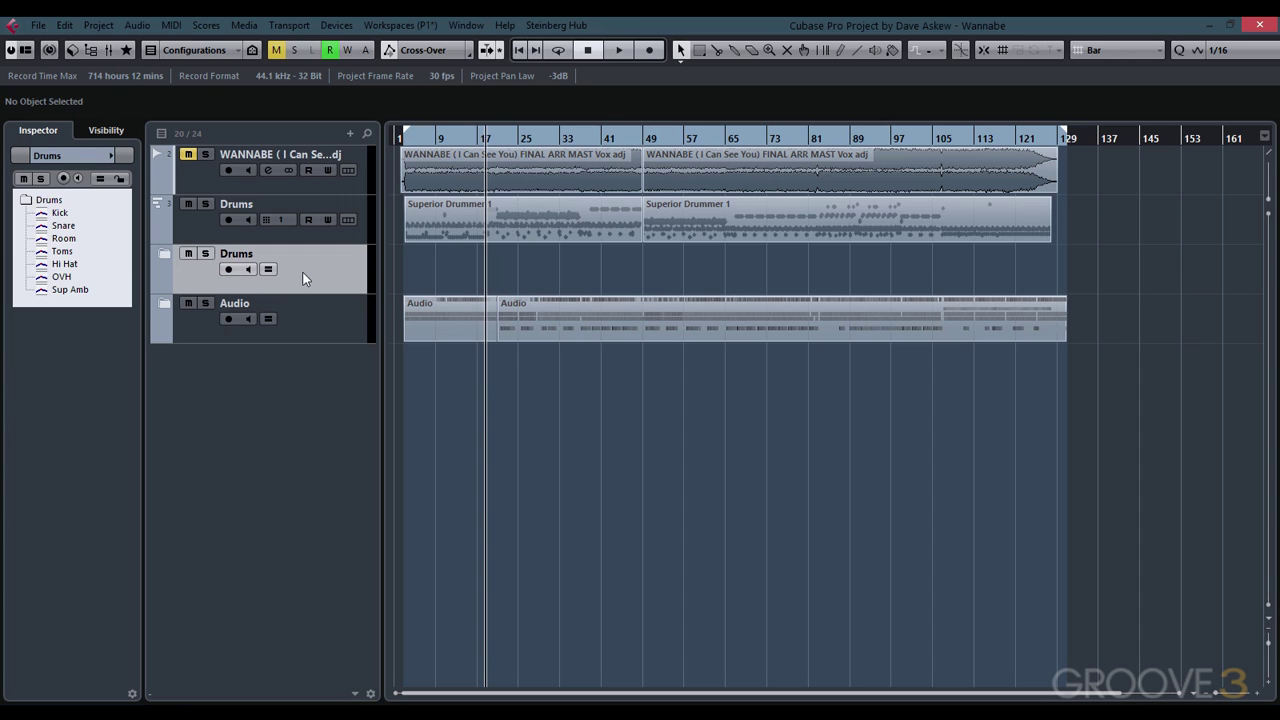
- Move the Drums instrument track and Drums folder into a new folder named 'MIDI', folded closed
{"action": "left_click", "coordinate": [205, 229]}
{"action": "right_click", "coordinate": [206, 231]}
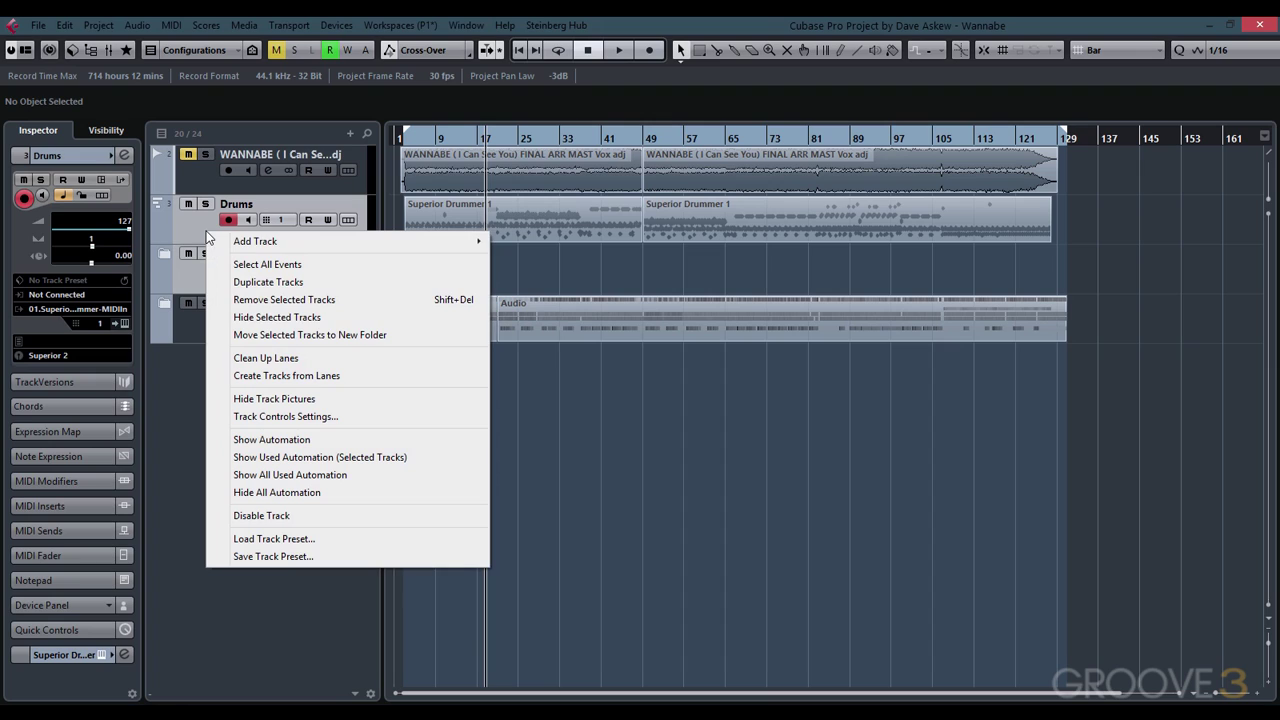
{"action": "left_click", "coordinate": [314, 336]}
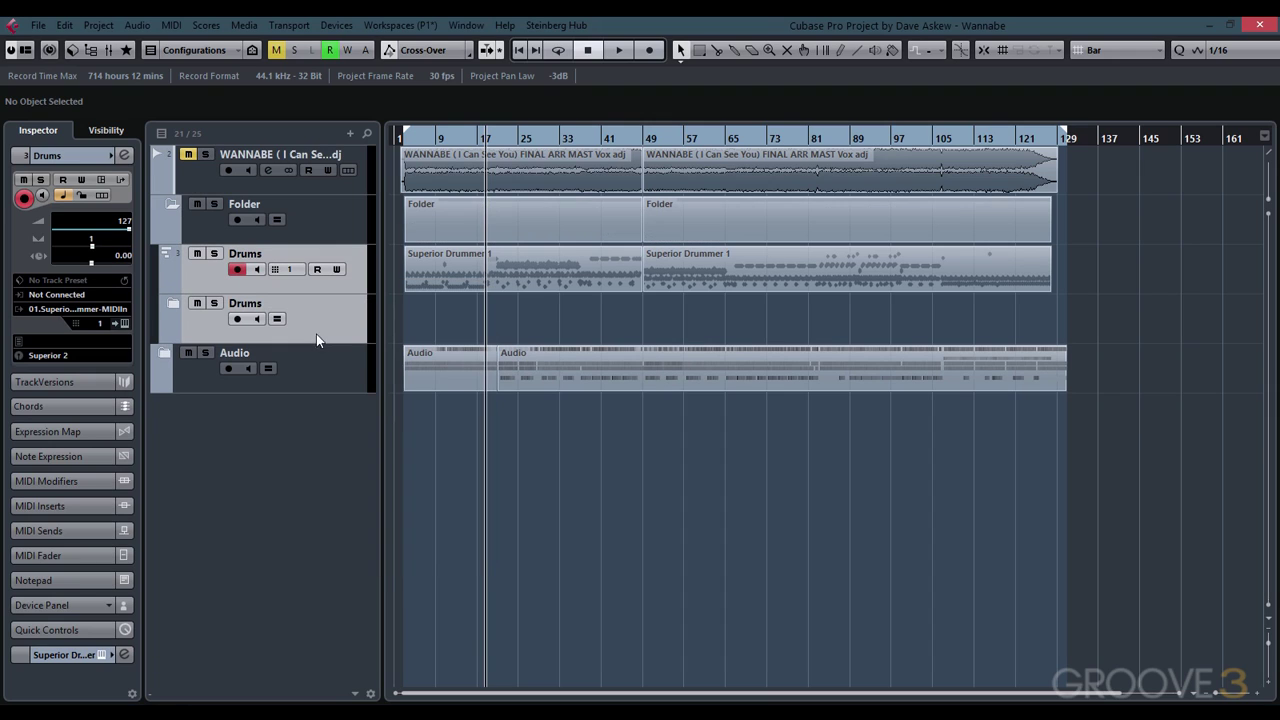
{"action": "double_click", "coordinate": [240, 205]}
{"action": "type", "text": "MIDI"}
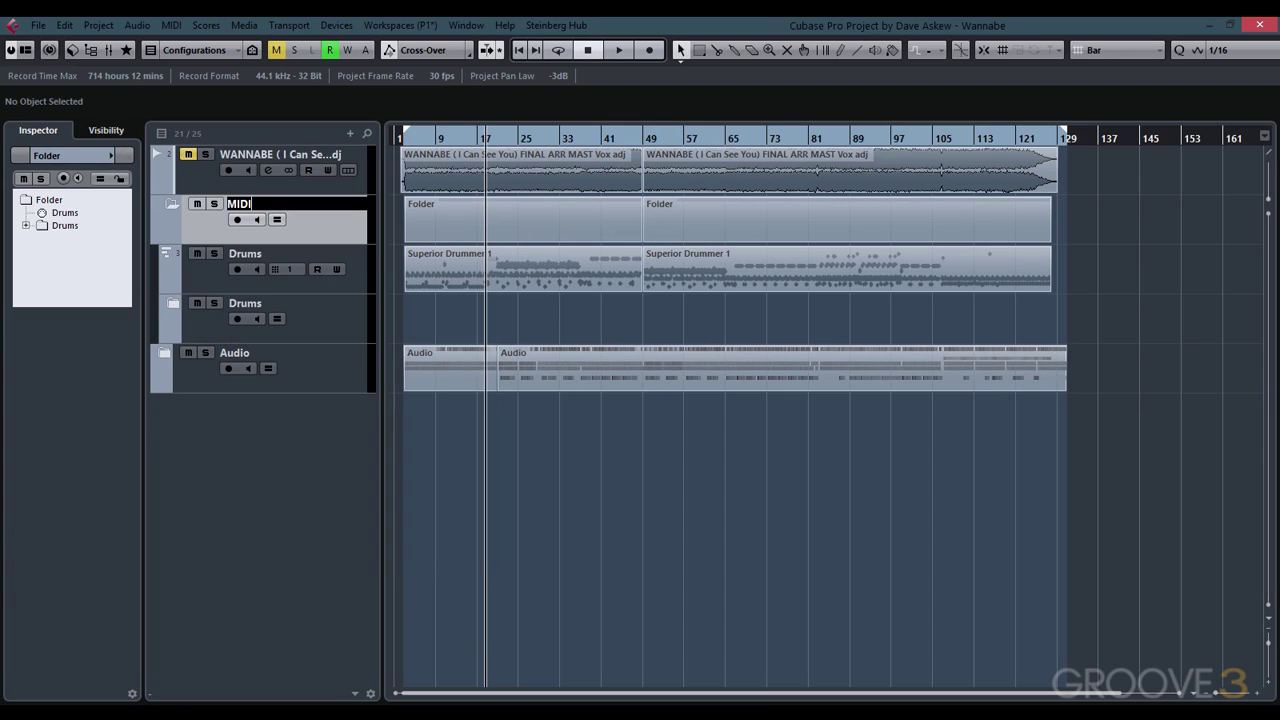
{"action": "key", "text": "Return"}
{"action": "left_click", "coordinate": [166, 206]}
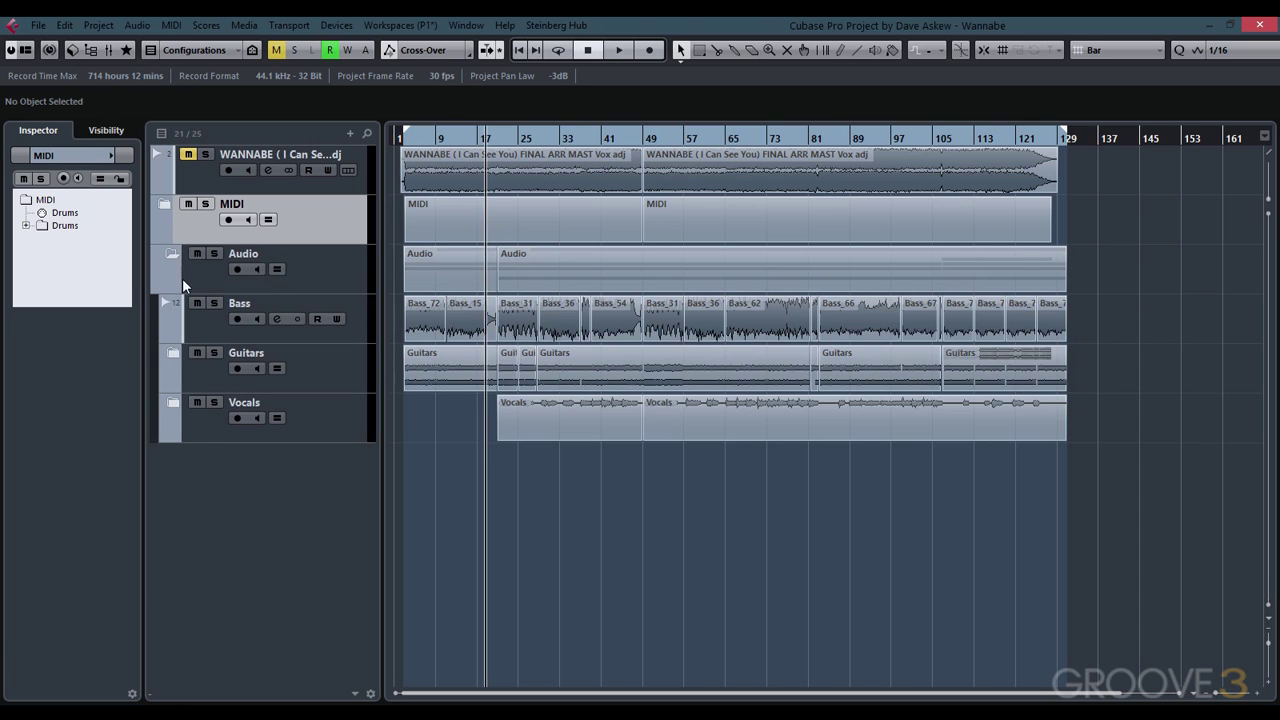
- Expand and re-fold the Guitars folder, then select its first part
{"action": "left_click", "coordinate": [176, 356]}
{"action": "left_click", "coordinate": [176, 358]}
{"action": "left_click", "coordinate": [419, 360]}
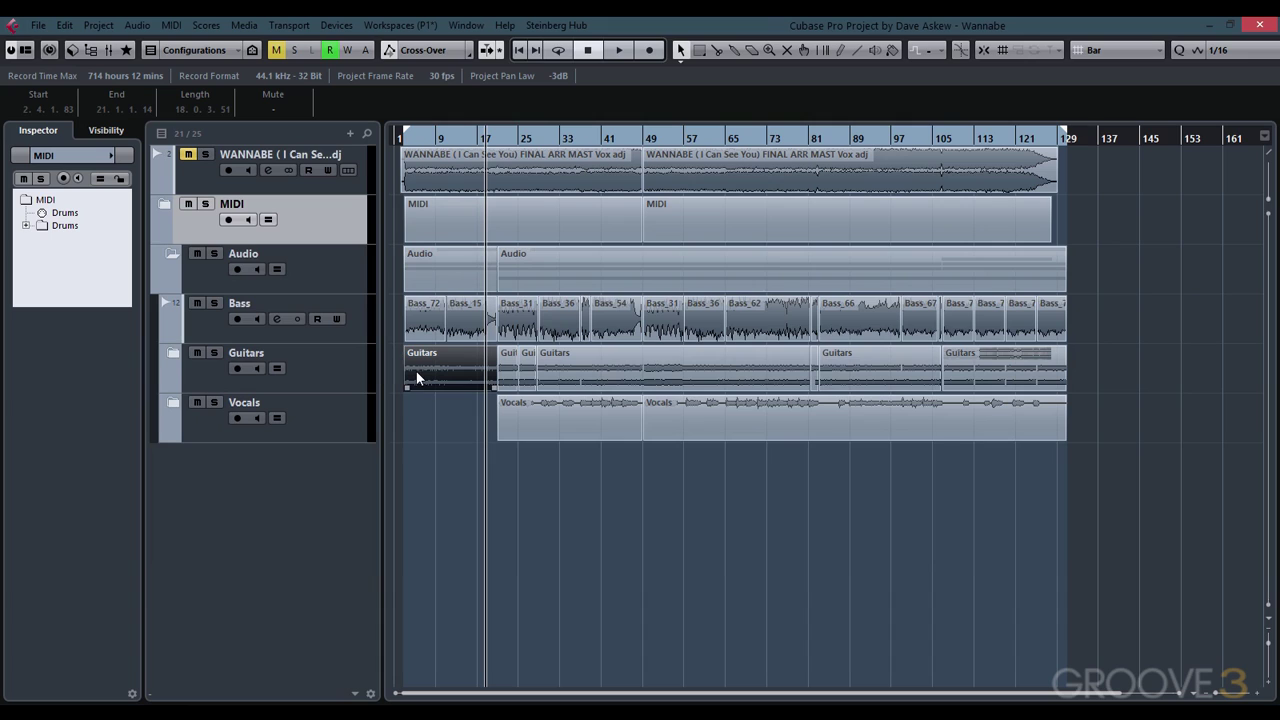
- Drag the first Guitars folder part slightly later, then fold the Guitars and Audio folders closed
{"action": "left_click", "coordinate": [174, 358]}
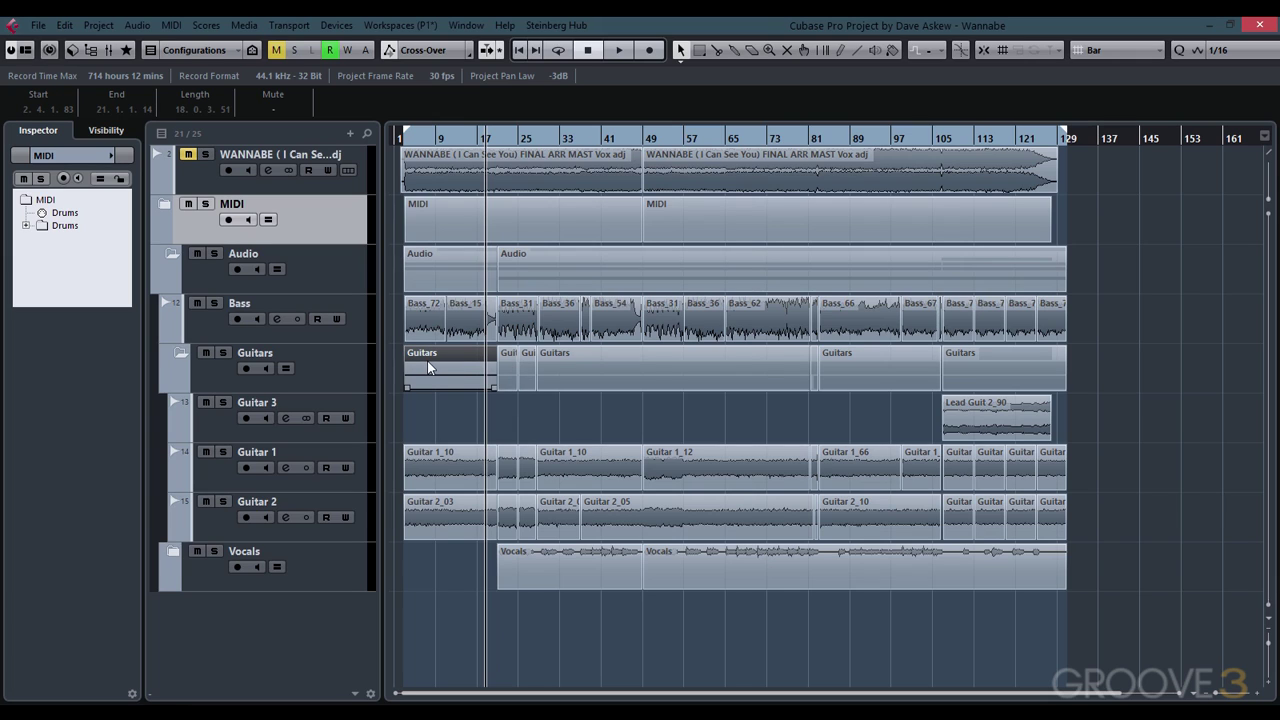
{"action": "mouse_move", "coordinate": [431, 360]}
{"action": "left_mouse_down"}
{"action": "mouse_move", "coordinate": [457, 358]}
{"action": "mouse_move", "coordinate": [427, 366]}
{"action": "mouse_move", "coordinate": [445, 360]}
{"action": "left_mouse_up"}
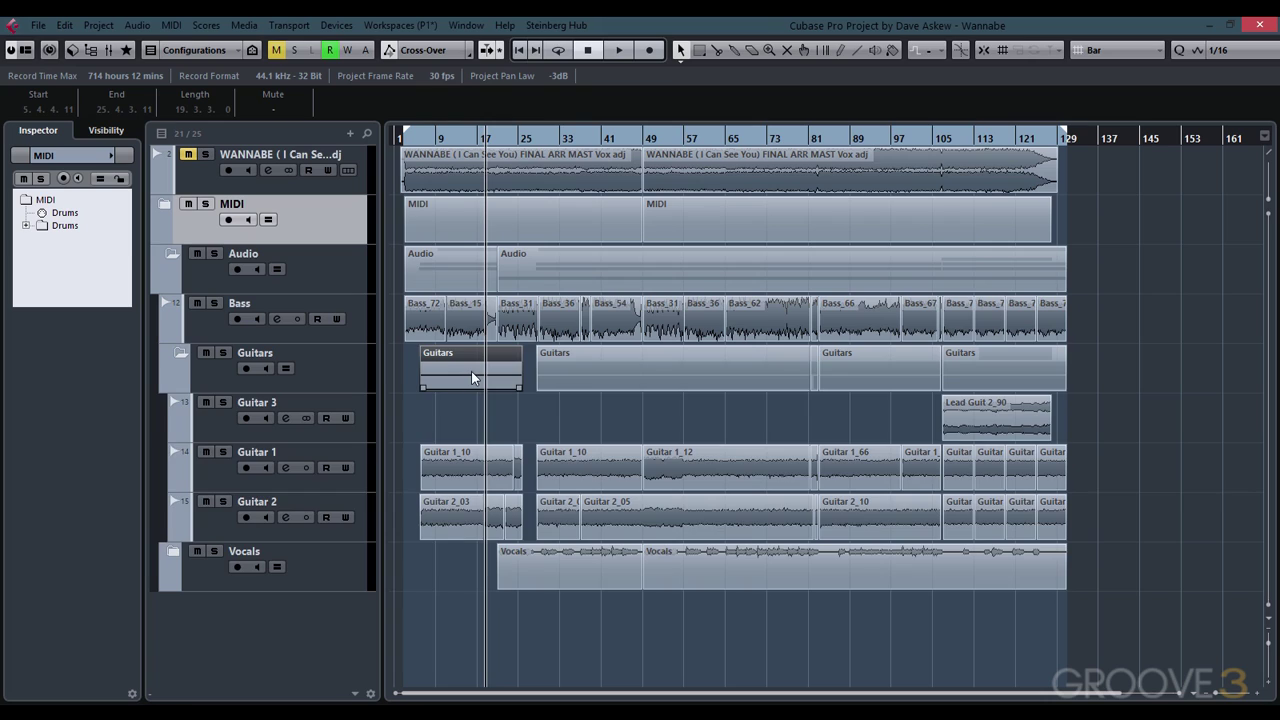
{"action": "left_click", "coordinate": [180, 353]}
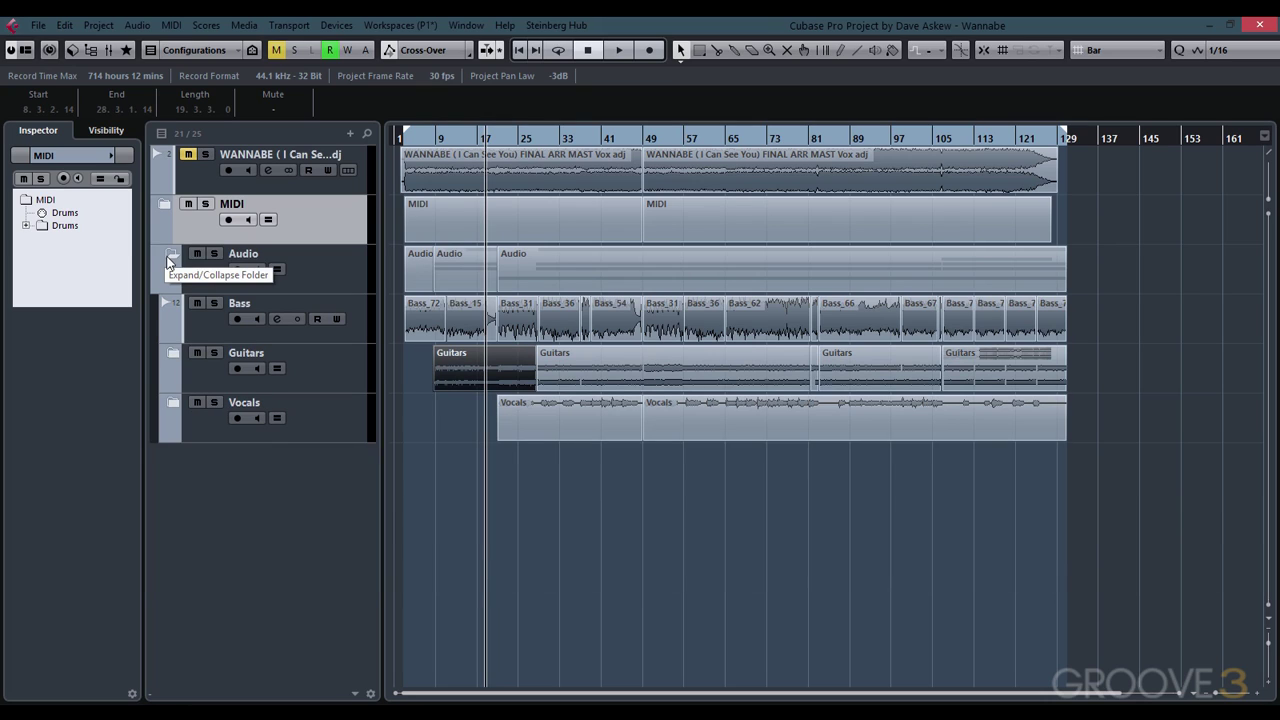
{"action": "left_click", "coordinate": [170, 262]}
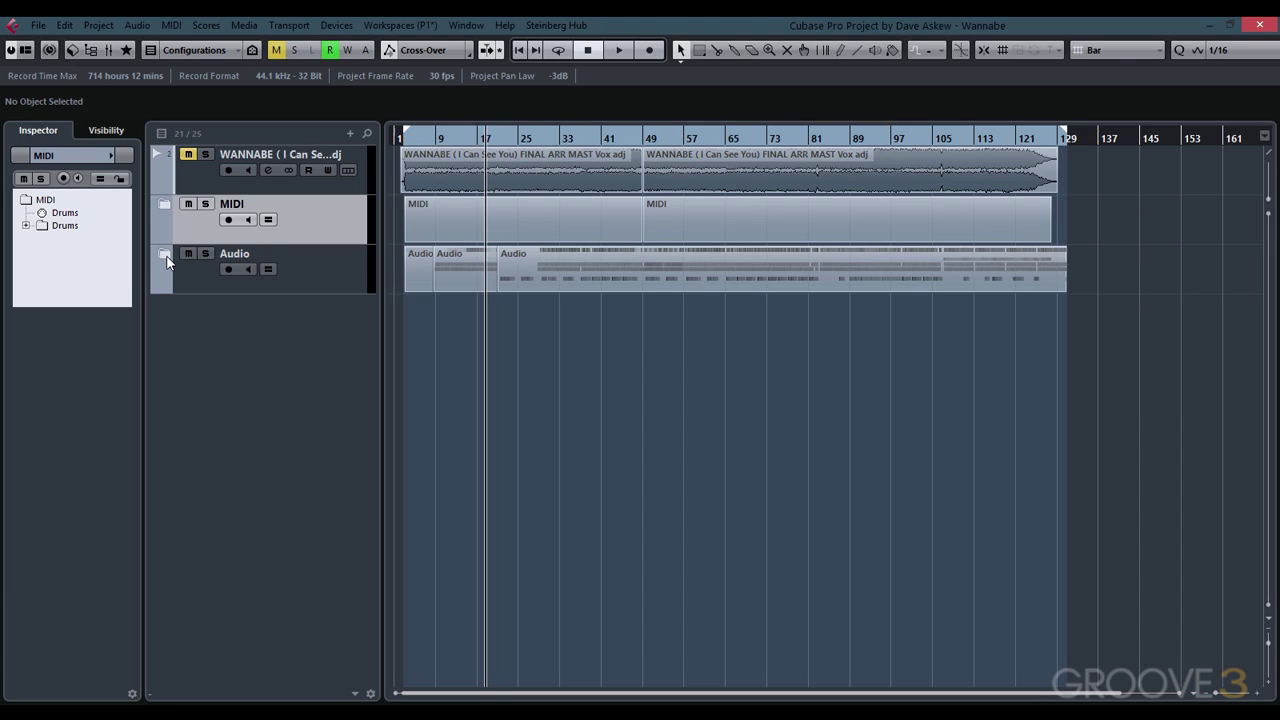